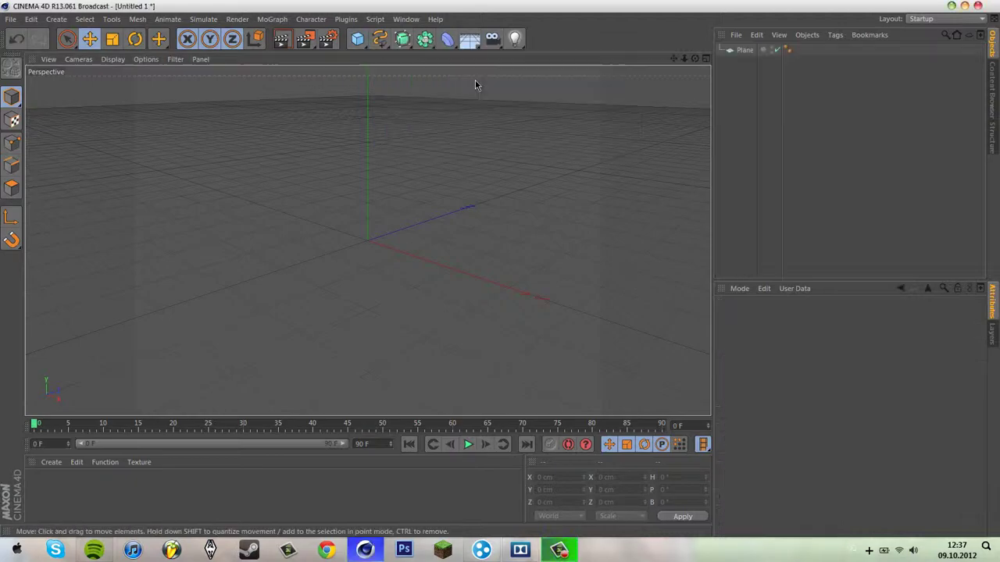
# - Make the plane an editable polygon mesh and select all its polygons
pyautogui.scroll(-5, 404, 311)
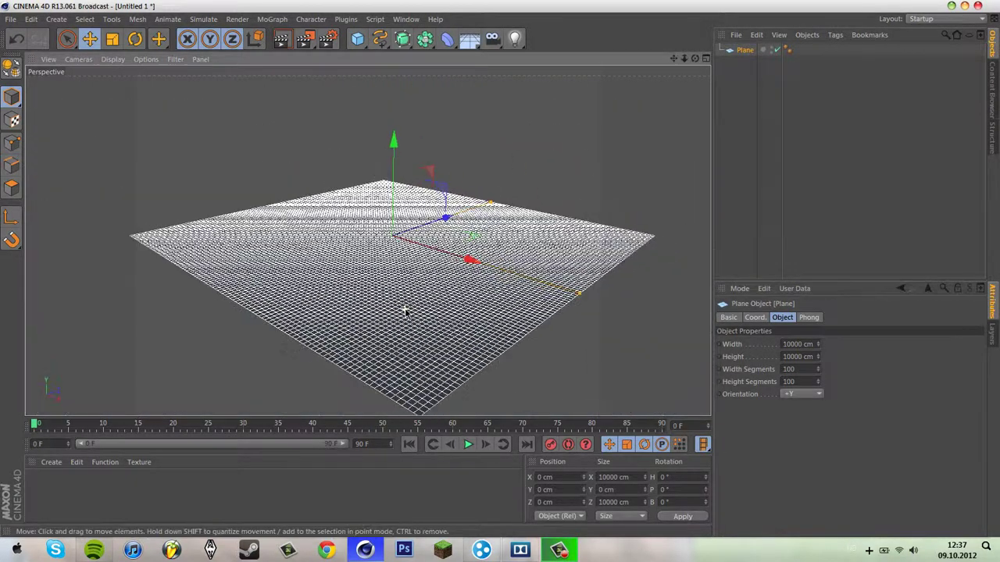
pyautogui.press('c')
pyautogui.moveTo(146, 402)
pyautogui.mouseDown()
pyautogui.moveTo(439, 268)
pyautogui.moveTo(502, 277)
pyautogui.mouseUp()
pyautogui.hotkey('ctrl', 'a')
# - Extrude all the plane's polygons 100 cm into a thick slab, then clear the selection
pyautogui.press('d')
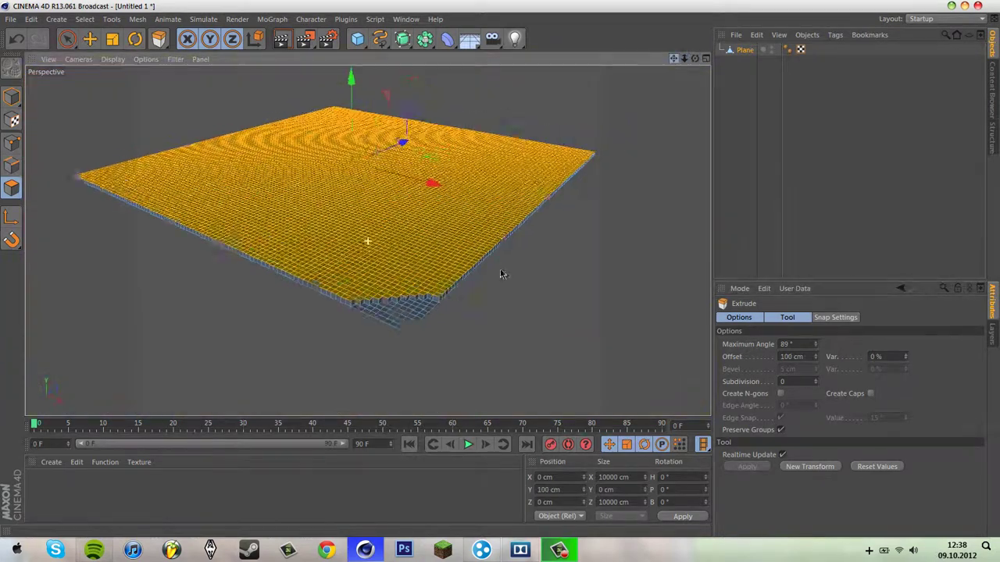
pyautogui.press('9')
pyautogui.keyDown('ctrl'); pyautogui.moveTo(351, 196); pyautogui.dragTo(264, 277); pyautogui.keyUp('ctrl')
pyautogui.hotkey('ctrl', 'a')
pyautogui.rightClick(407, 258)
pyautogui.click(424, 258)
pyautogui.moveTo(424, 258); pyautogui.dragTo(565, 263)
pyautogui.hotkey('ctrl', 'shift', 'a')
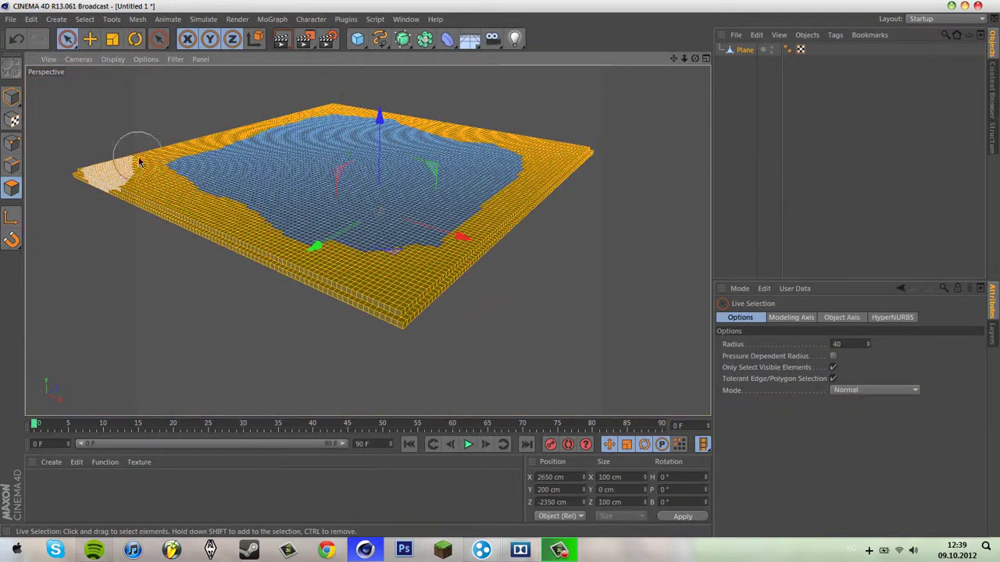
# - Extrude the selected border polygons 100 cm to start the stepped walls
pyautogui.press('d')
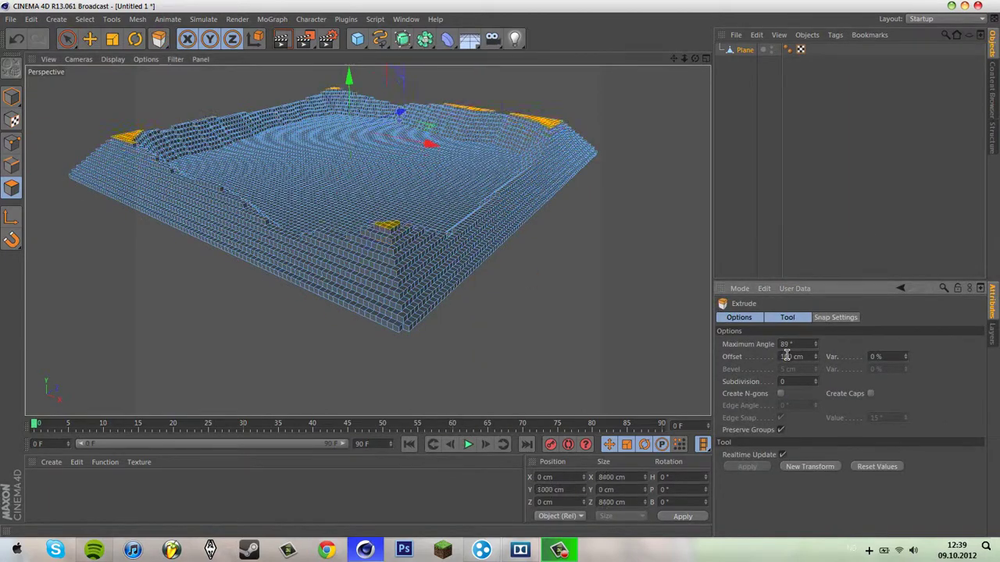
pyautogui.scroll(5, 351, 162)
pyautogui.scroll(5, 312, 164)
pyautogui.scroll(3, 207, 166)
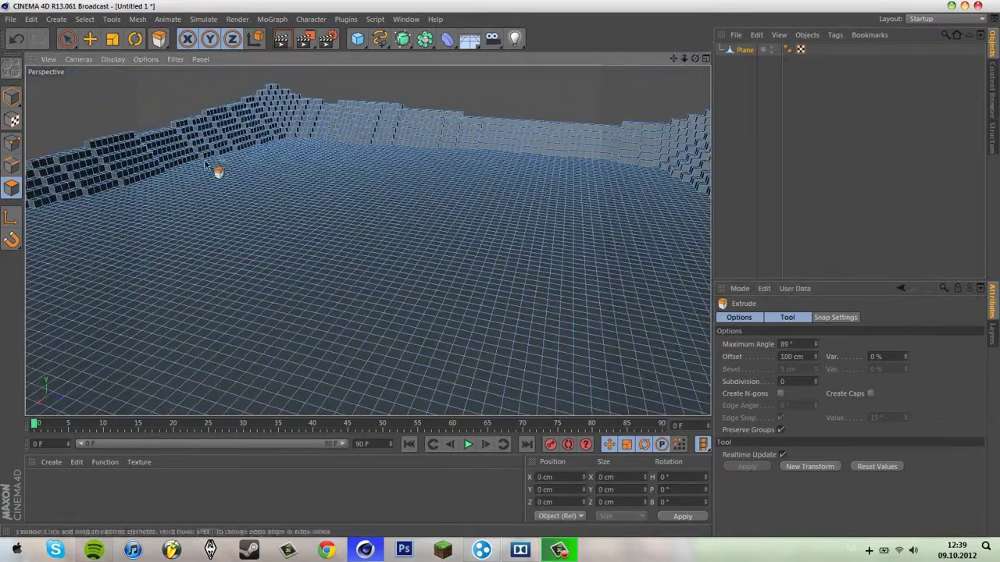
pyautogui.scroll(-5, 380, 232)
pyautogui.scroll(-5, 438, 128)
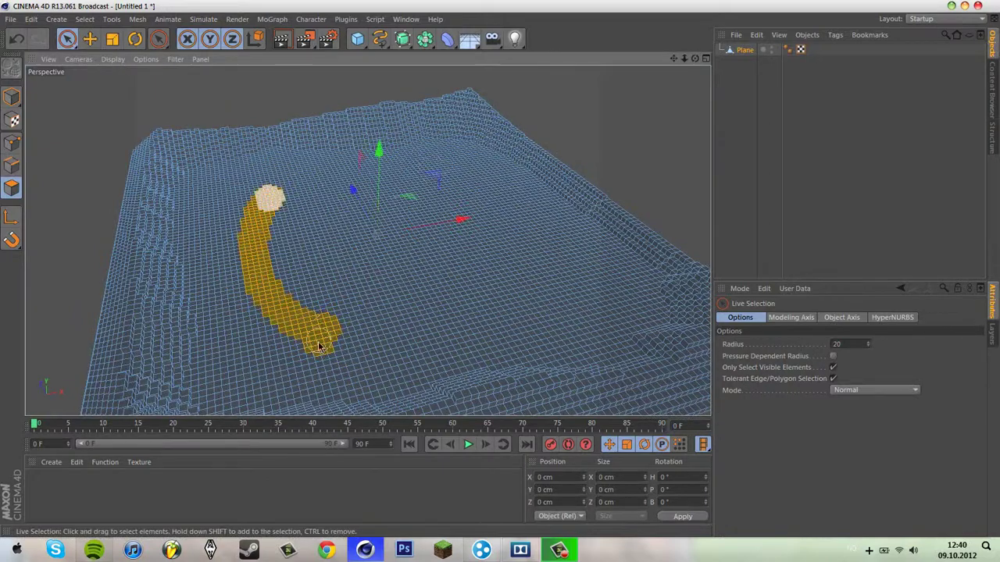
pyautogui.moveTo(598, 319)
pyautogui.keyDown('alt'); pyautogui.mouseDown()
pyautogui.moveTo(446, 190)
pyautogui.moveTo(516, 188)
pyautogui.mouseUp(); pyautogui.keyUp('alt')
# - Paint more border areas and extrude them into further stepped wall levels
pyautogui.press('space')
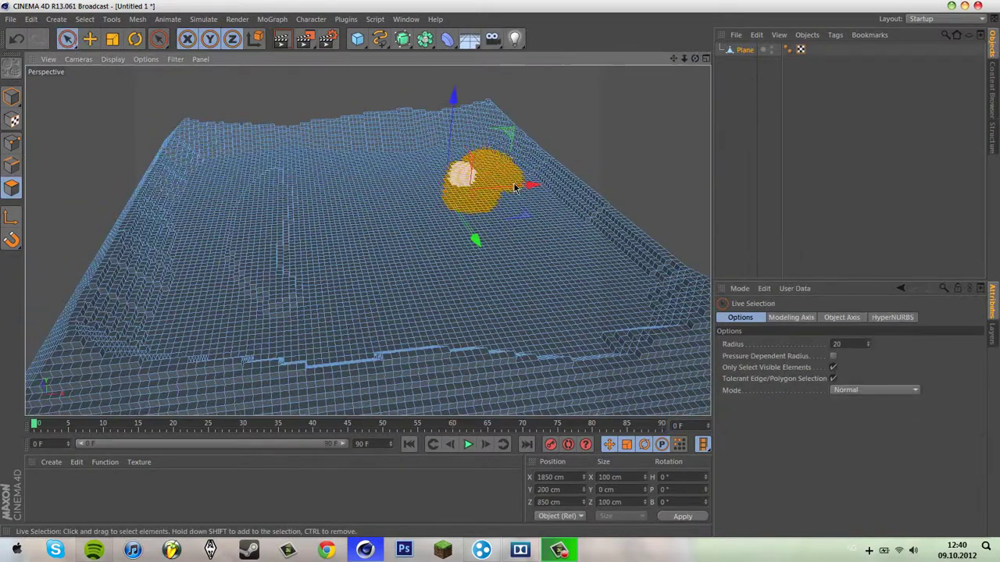
pyautogui.press('space')
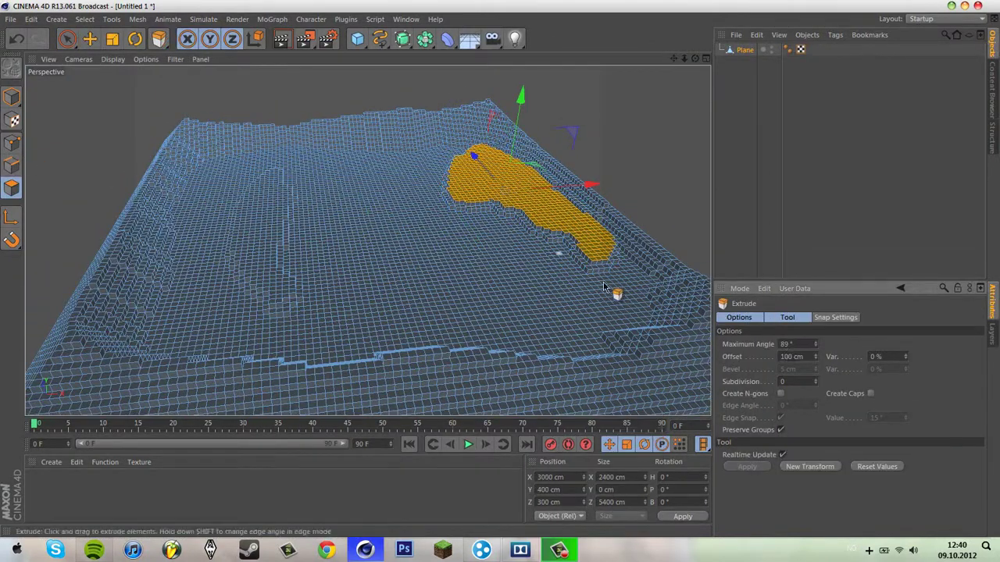
pyautogui.moveTo(604, 288)
pyautogui.keyDown('alt'); pyautogui.mouseDown()
pyautogui.moveTo(273, 195)
pyautogui.moveTo(633, 112)
pyautogui.moveTo(623, 80)
pyautogui.moveTo(240, 265)
pyautogui.mouseUp(); pyautogui.keyUp('alt')
pyautogui.press('space')
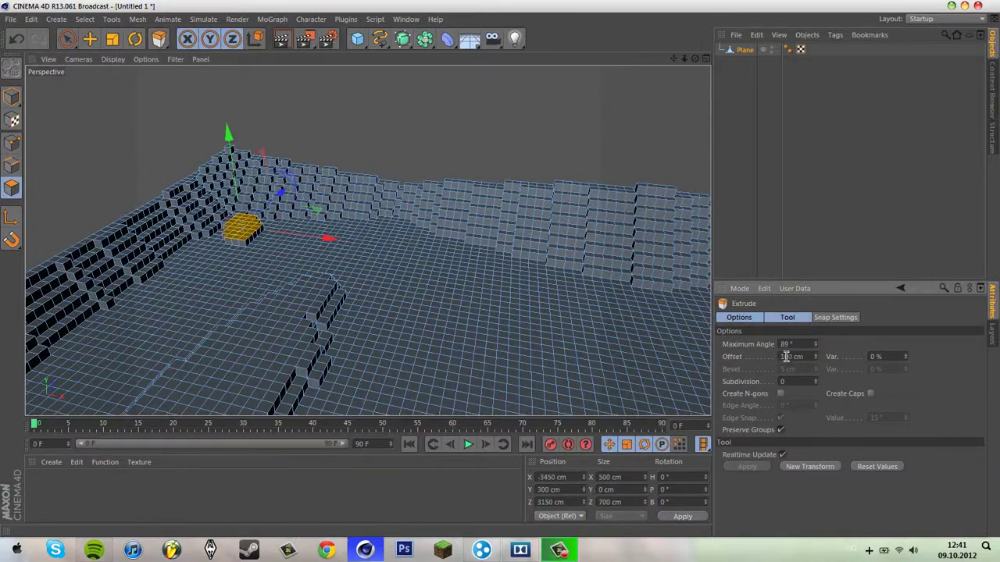
pyautogui.press('m')
pyautogui.press('t')
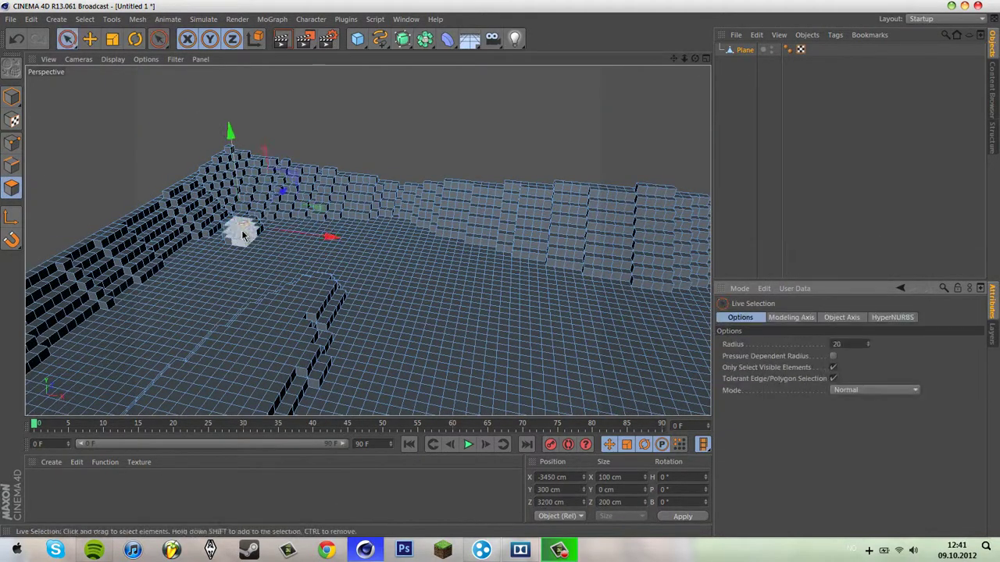
pyautogui.keyDown('alt'); pyautogui.moveTo(241, 230); pyautogui.dragTo(366, 239); pyautogui.keyUp('alt')
pyautogui.scroll(3, 366, 239)
pyautogui.scroll(3, 502, 273)
# - Choose an output resolution preset in Render Settings
pyautogui.hotkey('ctrl', 'b')
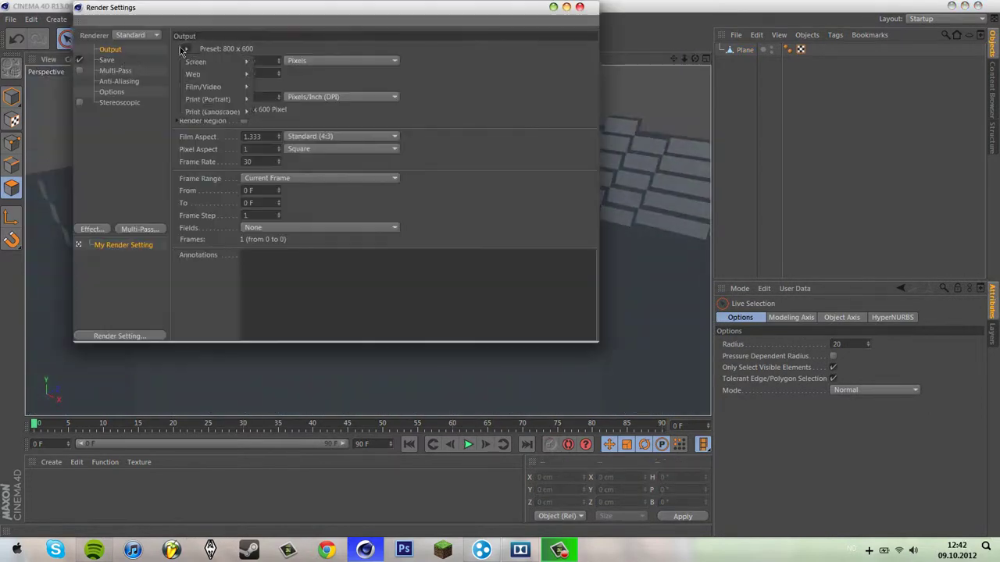
pyautogui.click(320, 348)
pyautogui.click(439, 194)
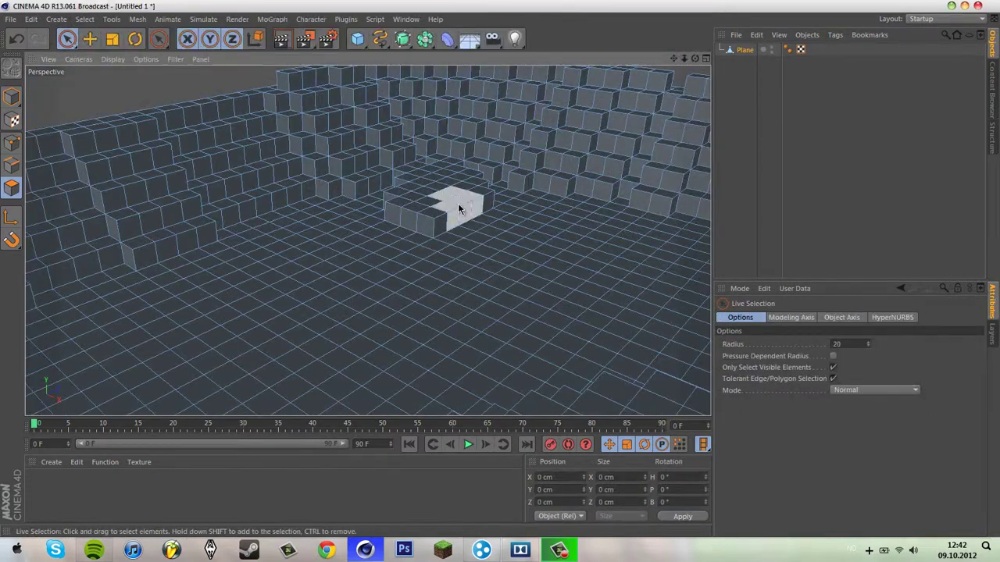
# - Extrude a selected polygon 100 cm upward into an extra block against the back wall
pyautogui.keyDown('alt'); pyautogui.moveTo(458, 203); pyautogui.dragTo(401, 216); pyautogui.keyUp('alt')
pyautogui.rightClick(401, 215)
pyautogui.click(441, 315)
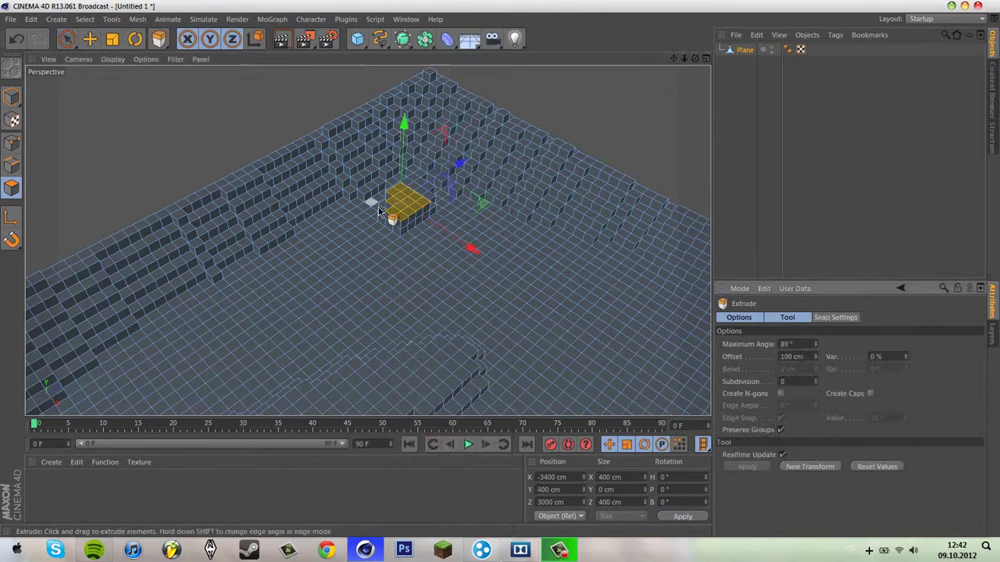
pyautogui.rightClick(415, 199)
pyautogui.click(457, 272)
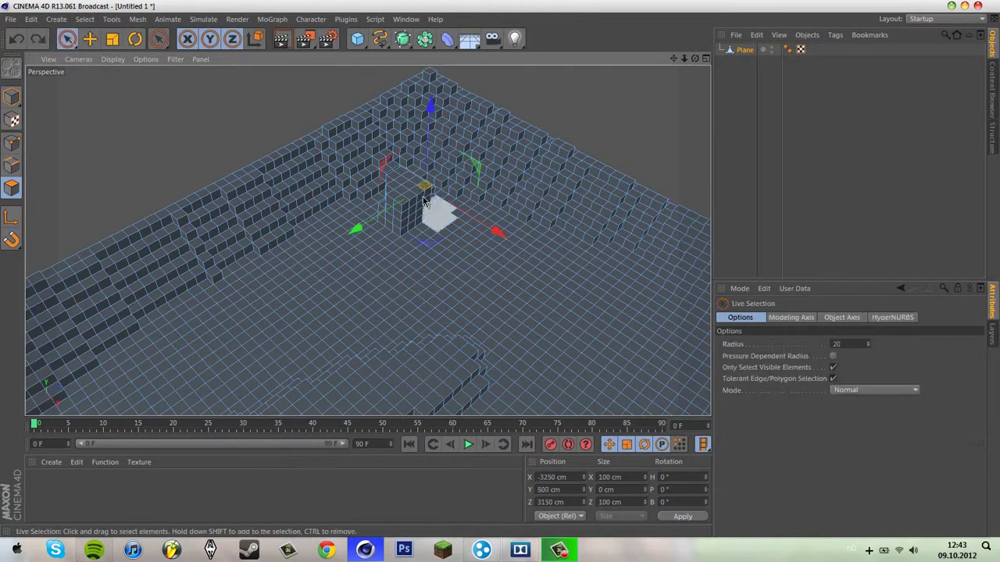
pyautogui.write('100')
pyautogui.press('Return')
pyautogui.keyDown('alt'); pyautogui.moveTo(437, 234); pyautogui.dragTo(364, 194); pyautogui.keyUp('alt')
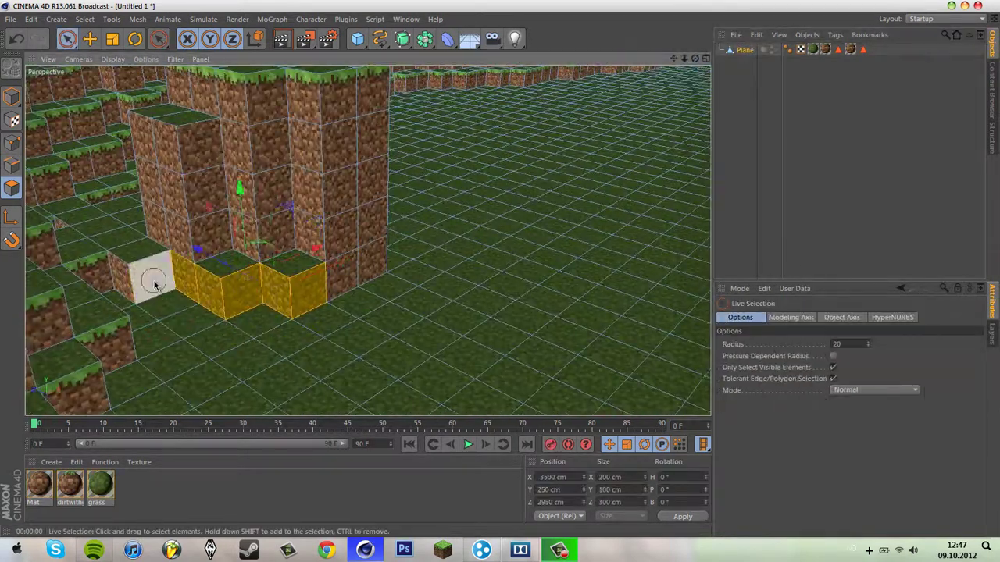
# - Extrude the selected ground area into a recessed pit and load the Minecraft material pack
pyautogui.keyDown('shift'); pyautogui.click(154, 285); pyautogui.keyUp('shift')
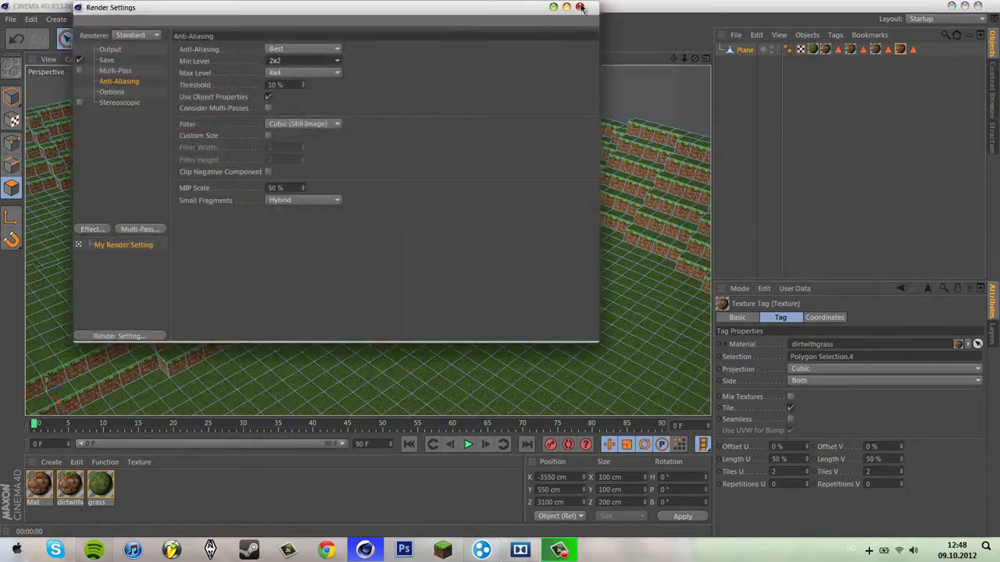
pyautogui.click(580, 7)
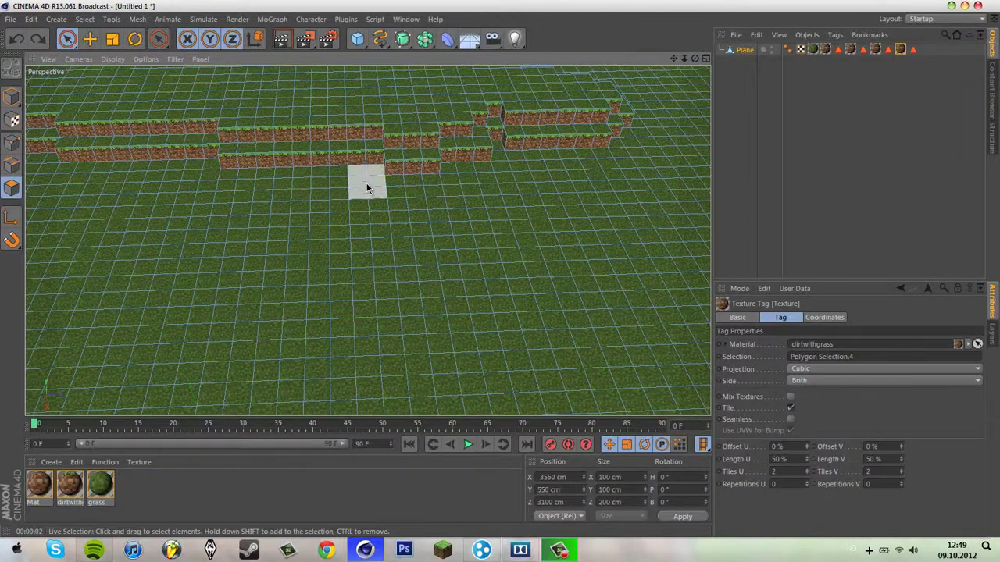
pyautogui.rightClick(333, 196)
pyautogui.click(382, 261)
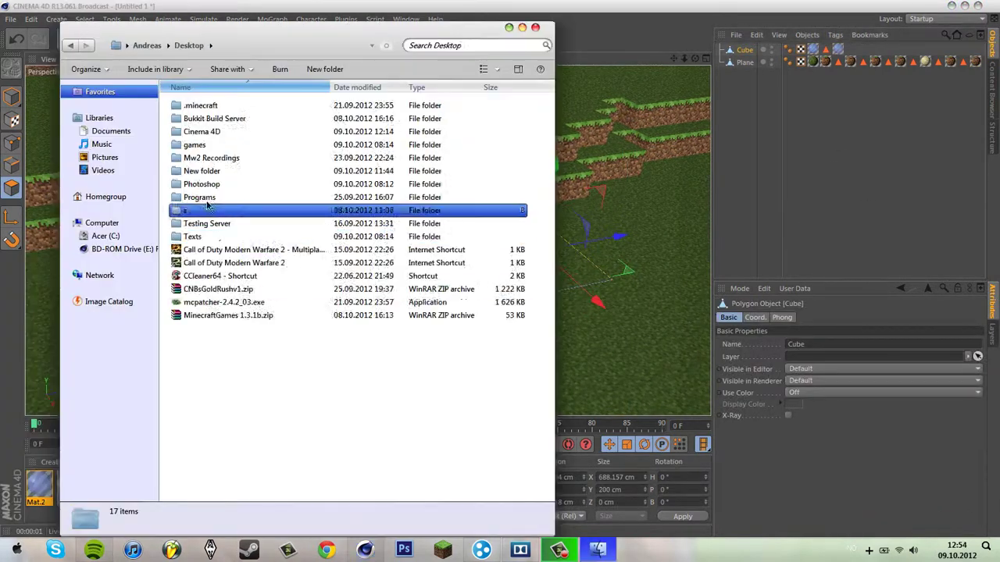
pyautogui.moveTo(577, 204); pyautogui.dragTo(622, 225)
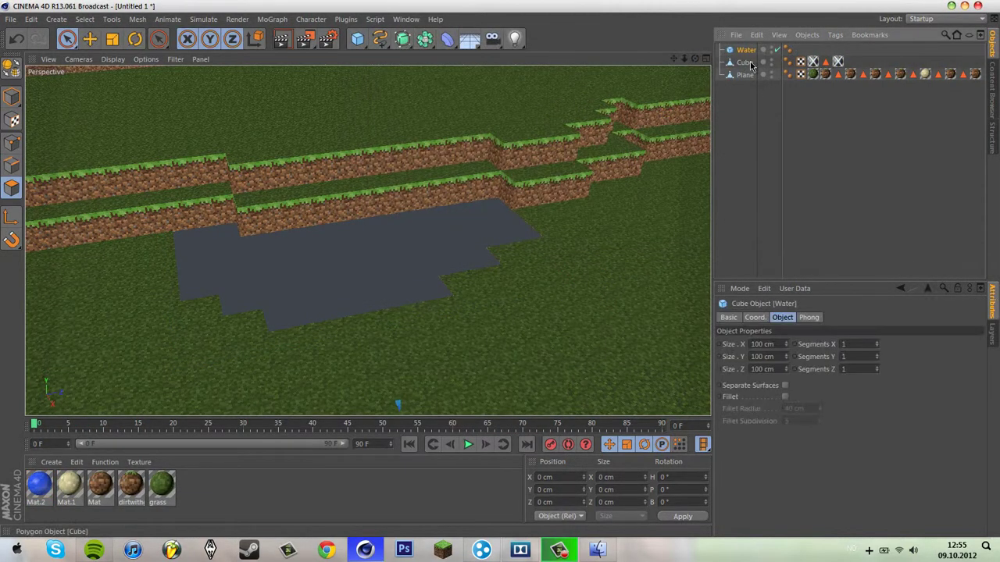
# - Move the Water cube into the pit against the dirt wall
pyautogui.click(742, 62)
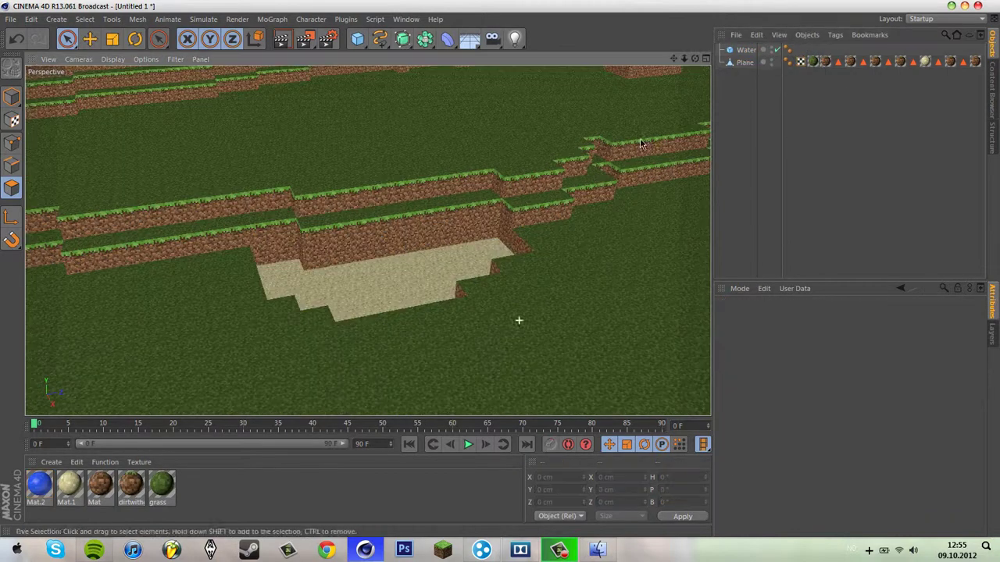
pyautogui.moveTo(375, 170)
pyautogui.mouseDown()
pyautogui.moveTo(268, 109)
pyautogui.moveTo(233, 178)
pyautogui.mouseUp()
pyautogui.moveTo(686, 68); pyautogui.dragTo(747, 56)
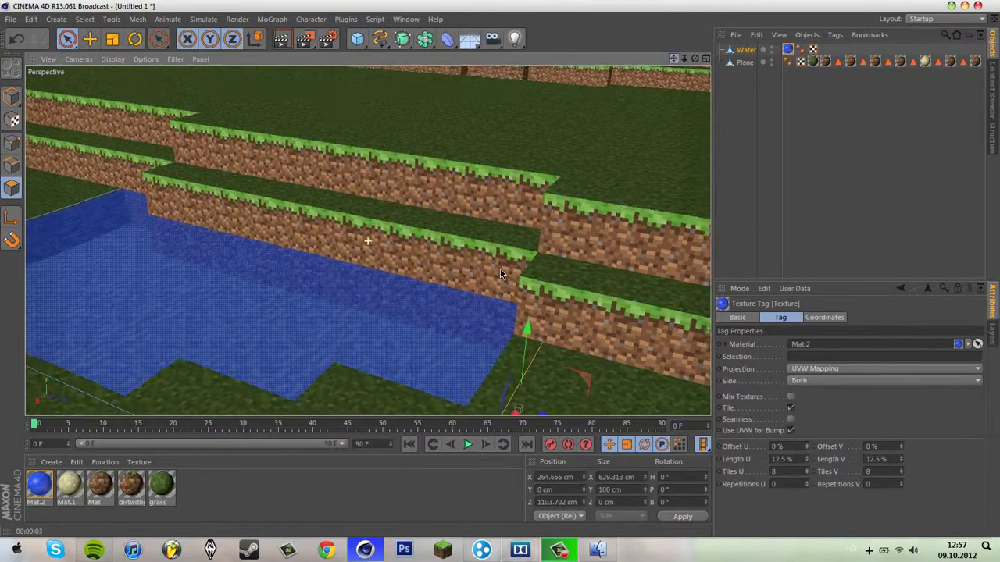
# - Add and raise the Creeper, then open the Minecraft pack in the Content Browser to load a scene
pyautogui.hotkey('shift', 'F8')
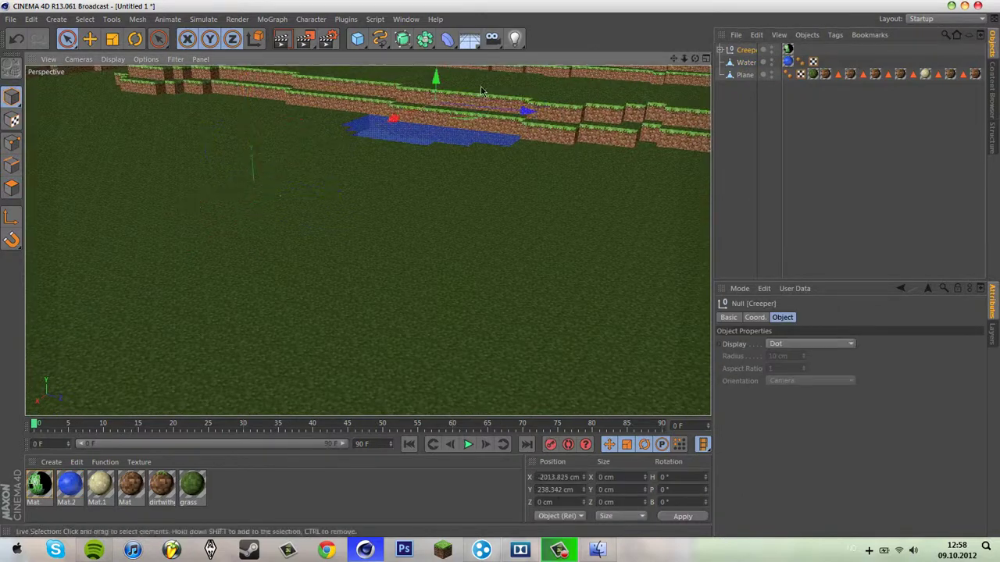
pyautogui.moveTo(482, 91); pyautogui.dragTo(416, 86)
pyautogui.click(405, 19)
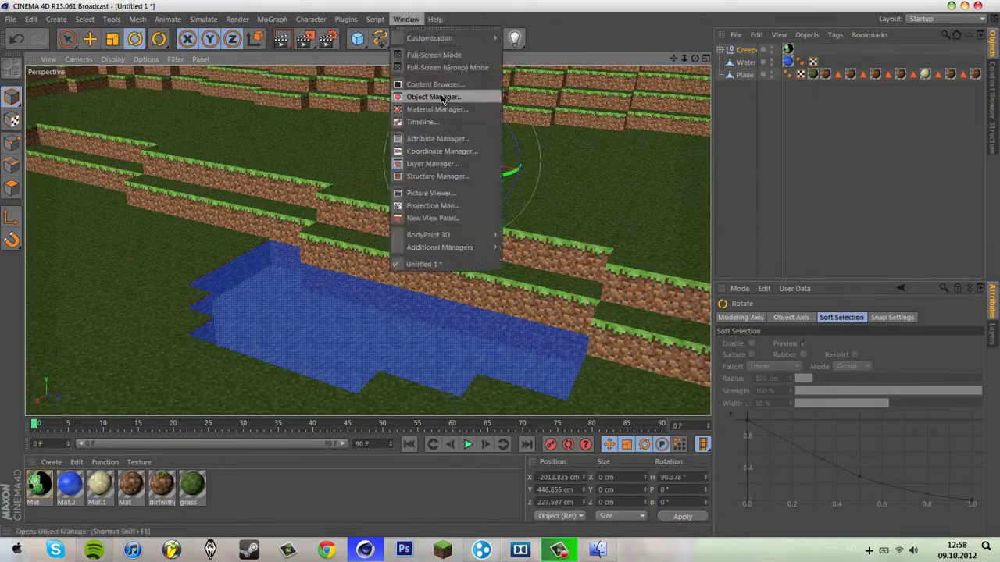
pyautogui.click(426, 95)
pyautogui.scroll(-3, 180, 231)
pyautogui.click(179, 231)
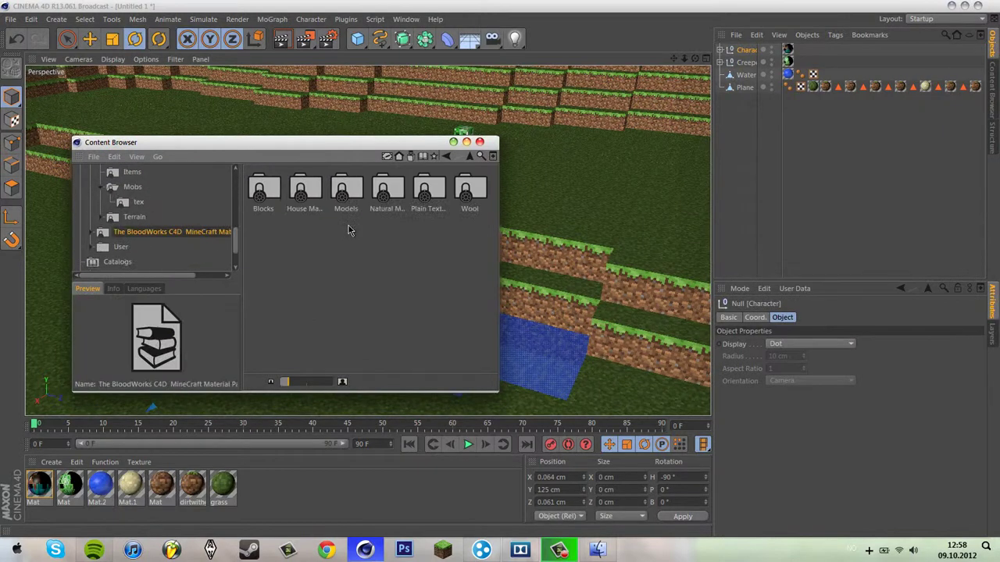
pyautogui.click(460, 155)
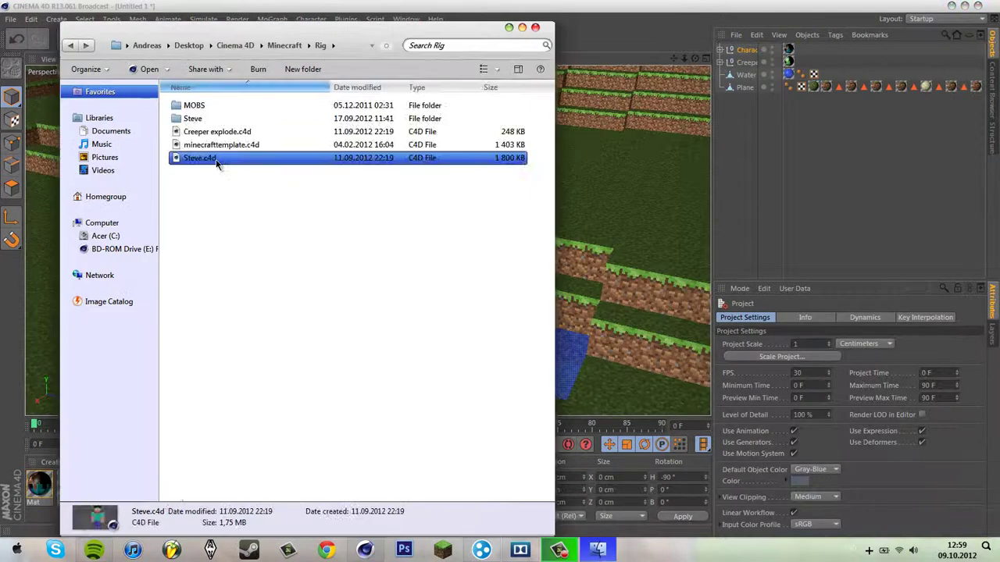
# - Merge Steve Rig 1.0 into the scene and expand its control hierarchy
pyautogui.doubleClick(210, 160)
pyautogui.click(576, 315)
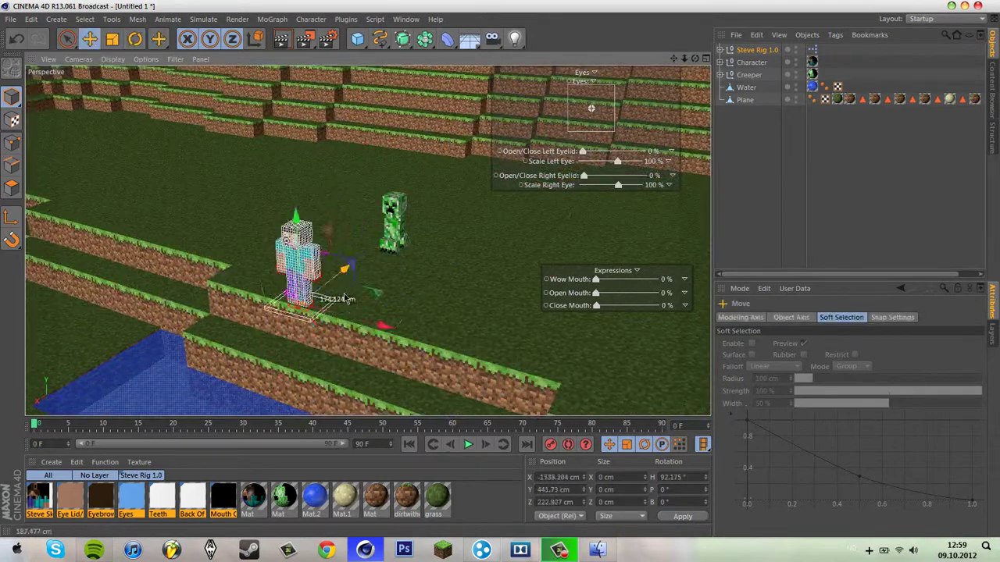
pyautogui.scroll(5, 349, 329)
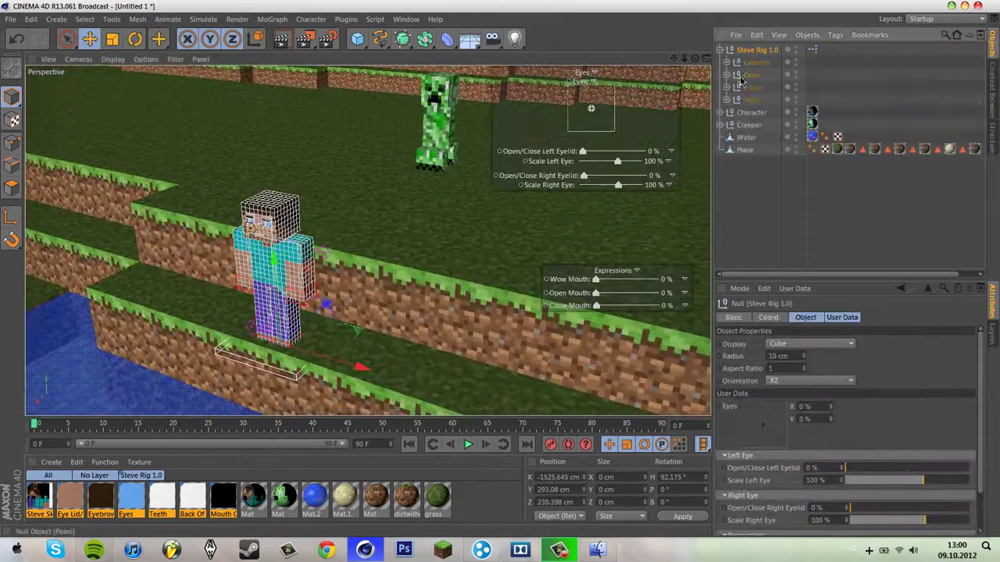
pyautogui.click(282, 228)
pyautogui.click(765, 99)
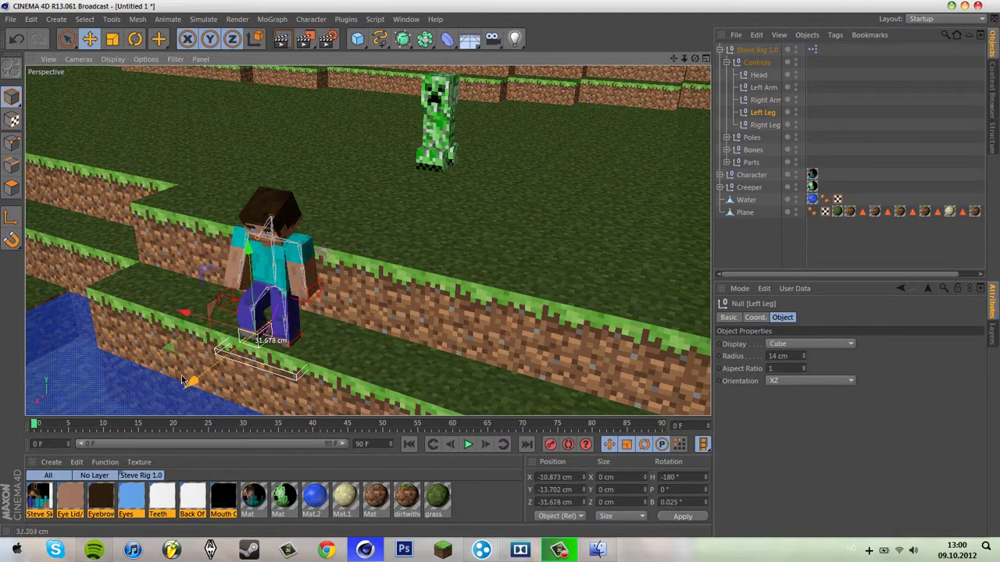
# - Pose Steve by lowering the Left Leg control and raising both arm controls
pyautogui.moveTo(685, 60); pyautogui.dragTo(500, 234)
pyautogui.click(292, 369)
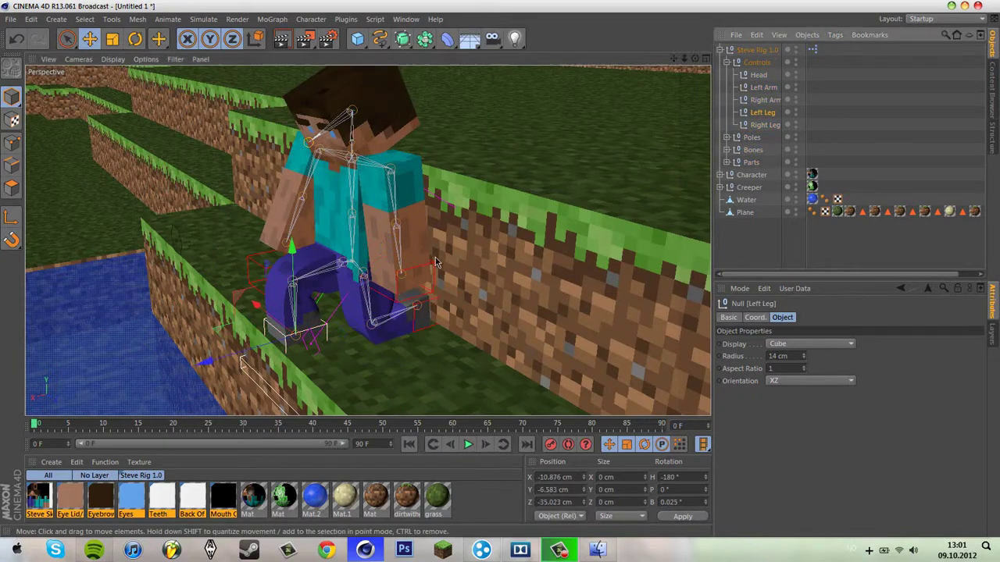
pyautogui.moveTo(436, 262); pyautogui.dragTo(211, 352)
pyautogui.click(262, 267)
pyautogui.moveTo(264, 179); pyautogui.dragTo(246, 143)
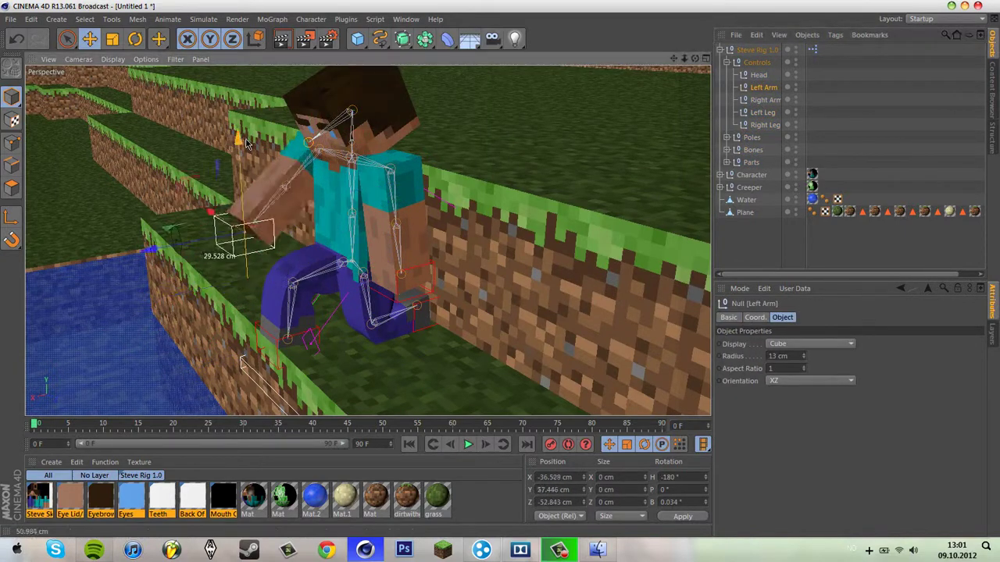
pyautogui.click(414, 277)
pyautogui.moveTo(401, 191); pyautogui.dragTo(400, 179)
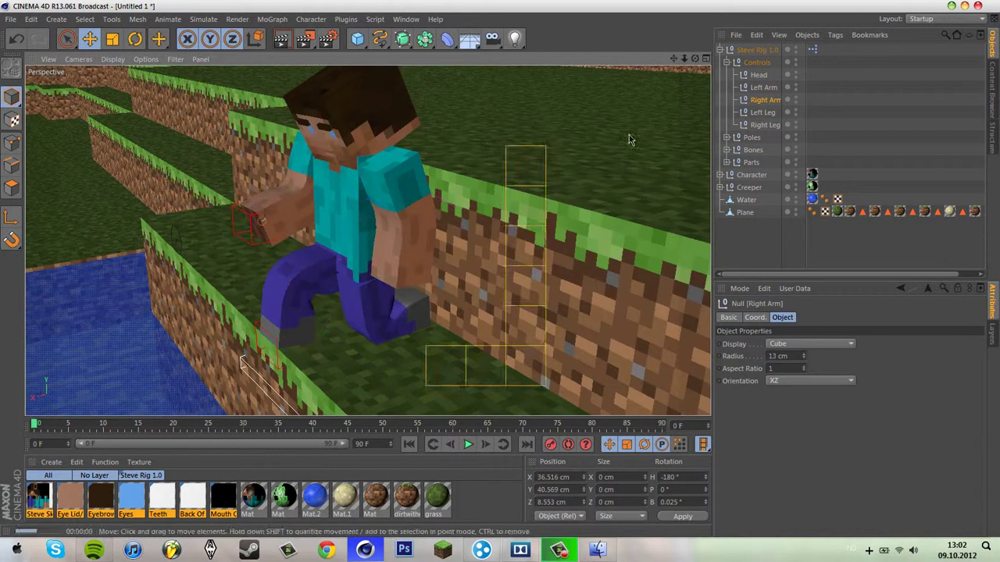
pyautogui.keyDown('alt'); pyautogui.moveTo(631, 139); pyautogui.dragTo(500, 268); pyautogui.keyUp('alt')
pyautogui.scroll(3, 500, 267)
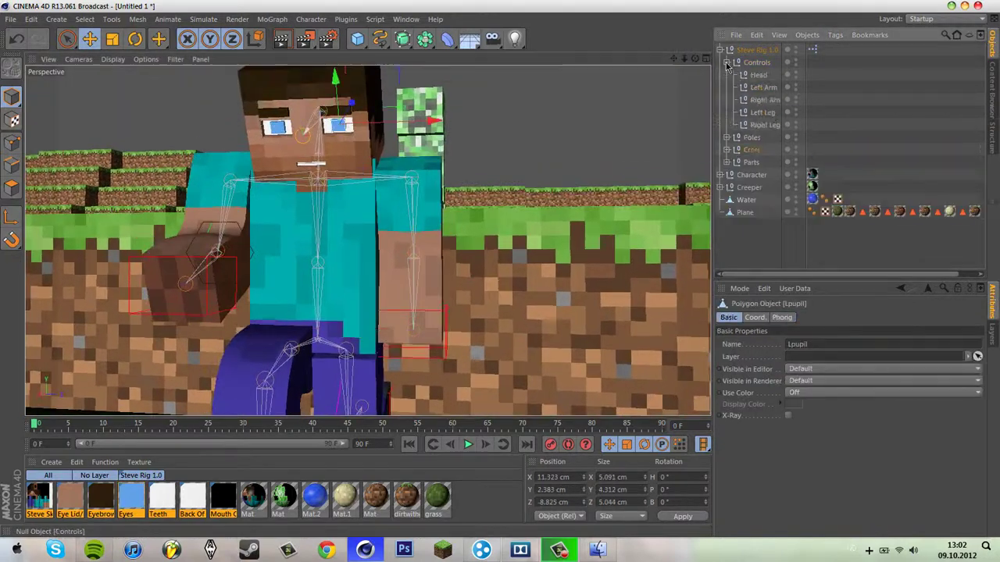
# - Rotate the Creeper's front right and back left feet to tilt them
pyautogui.click(719, 49)
pyautogui.click(719, 74)
pyautogui.click(749, 75)
pyautogui.press('o')
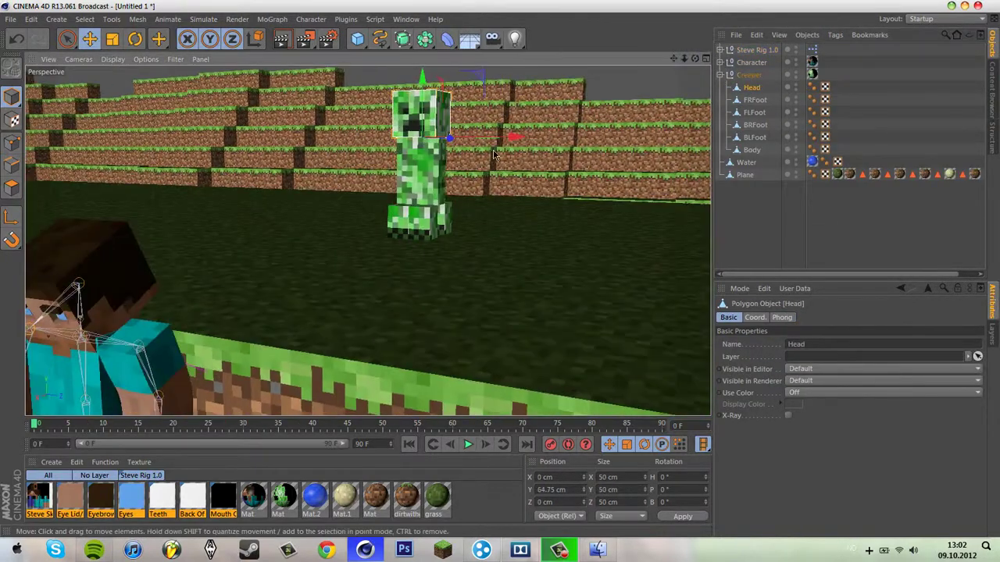
pyautogui.moveTo(391, 234)
pyautogui.keyDown('alt'); pyautogui.mouseDown()
pyautogui.moveTo(287, 332)
pyautogui.moveTo(240, 176)
pyautogui.moveTo(203, 179)
pyautogui.mouseUp(); pyautogui.keyUp('alt')
pyautogui.click(239, 173)
pyautogui.press('r')
pyautogui.click(195, 328)
pyautogui.moveTo(188, 305); pyautogui.dragTo(180, 293)
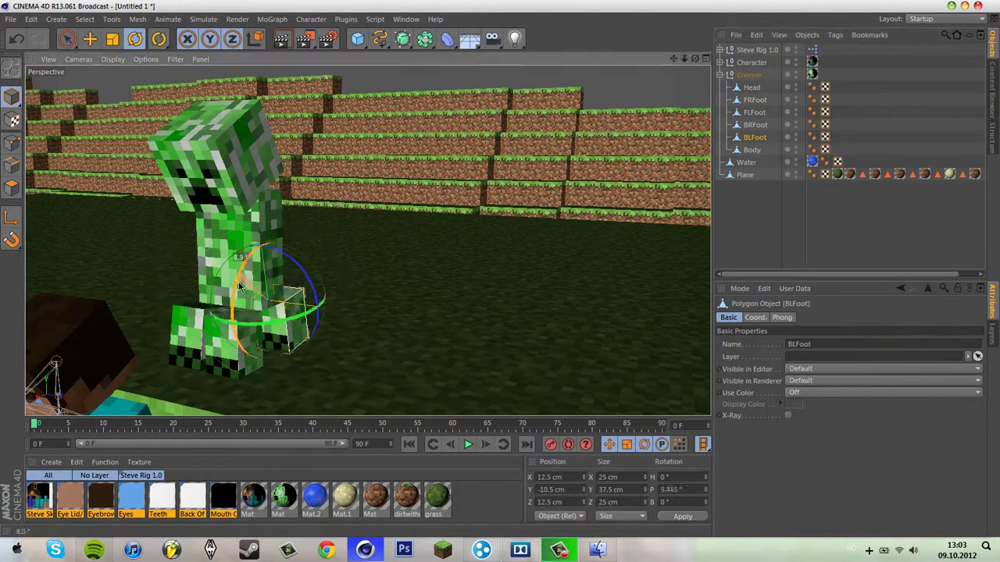
pyautogui.moveTo(252, 273); pyautogui.dragTo(258, 297)
pyautogui.hotkey('ctrl', 'shift', 'z')
# - Select Steve's Chest and Left Leg parts, then the Light object
pyautogui.click(272, 253)
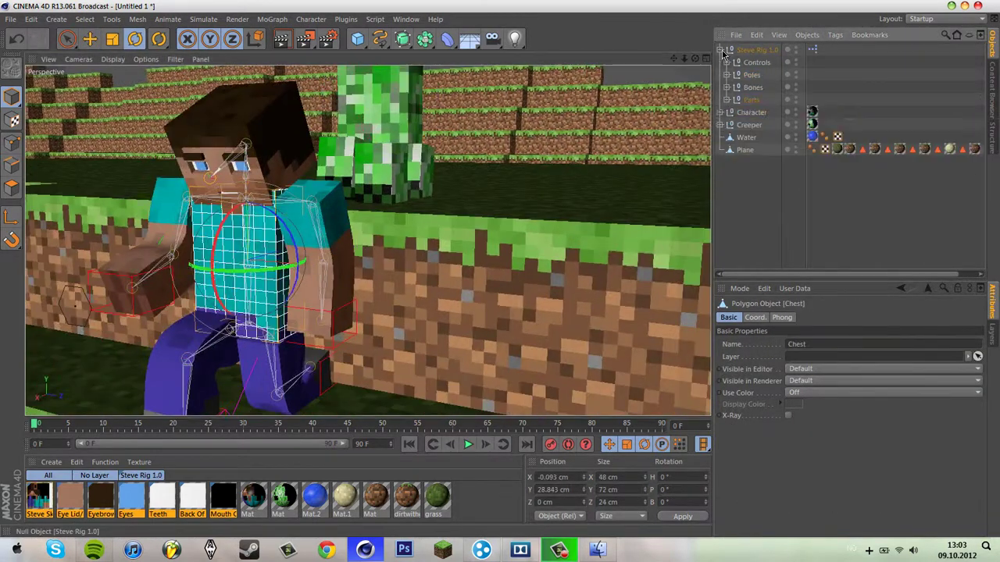
pyautogui.press('e')
pyautogui.click(752, 163)
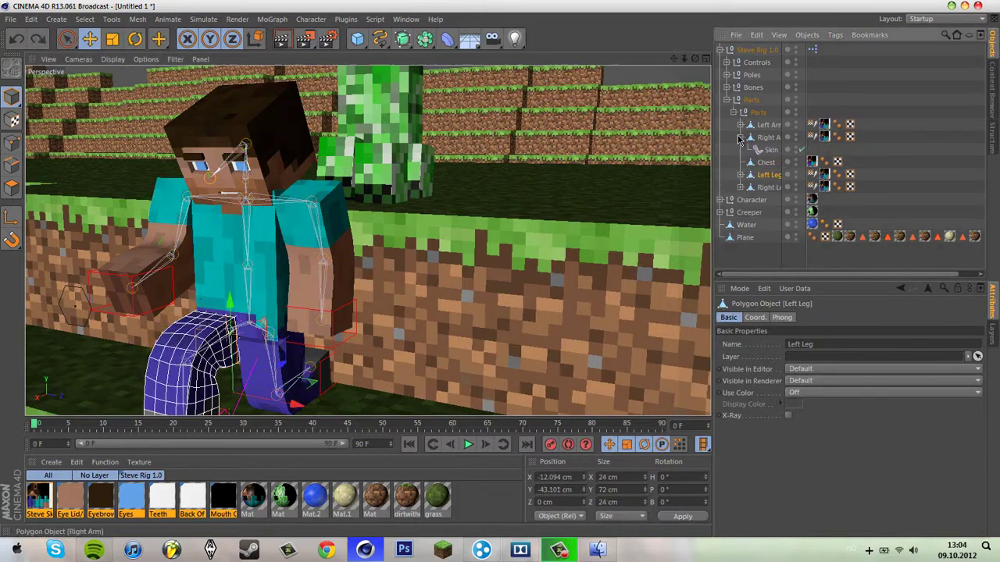
pyautogui.click(719, 49)
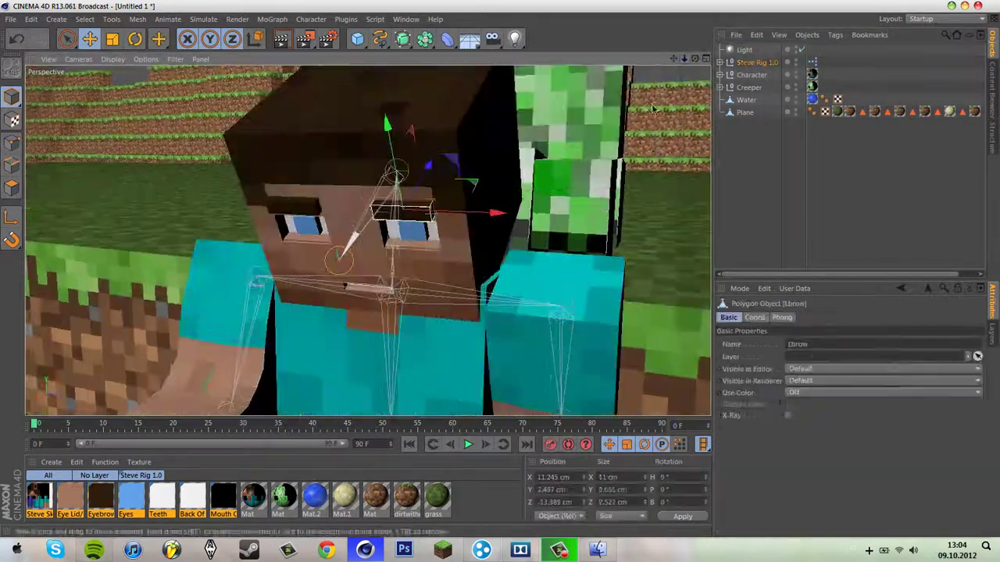
pyautogui.click(779, 53)
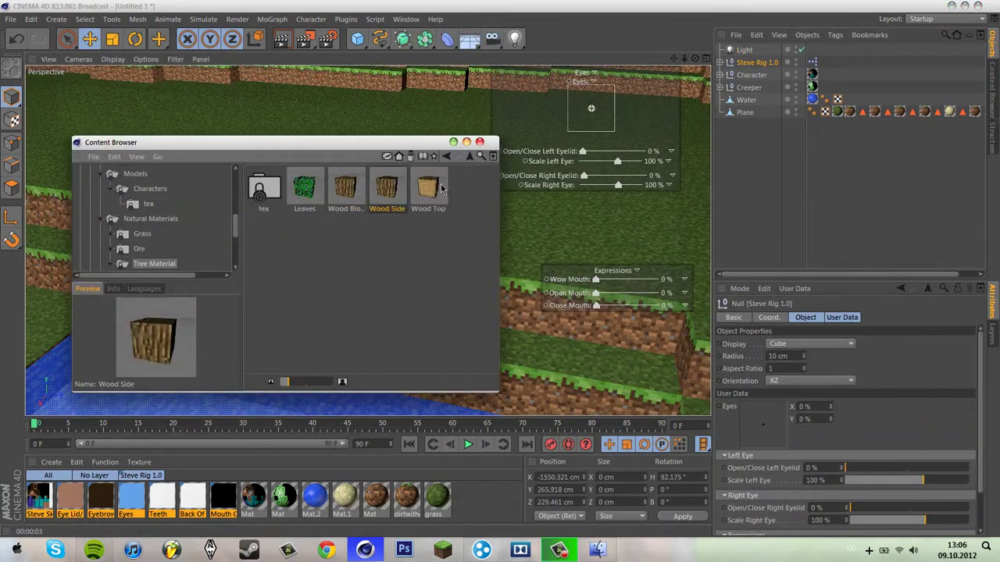
# - Load a Wood Block beside Steve and duplicate it into a stacked trunk
pyautogui.doubleClick(344, 187)
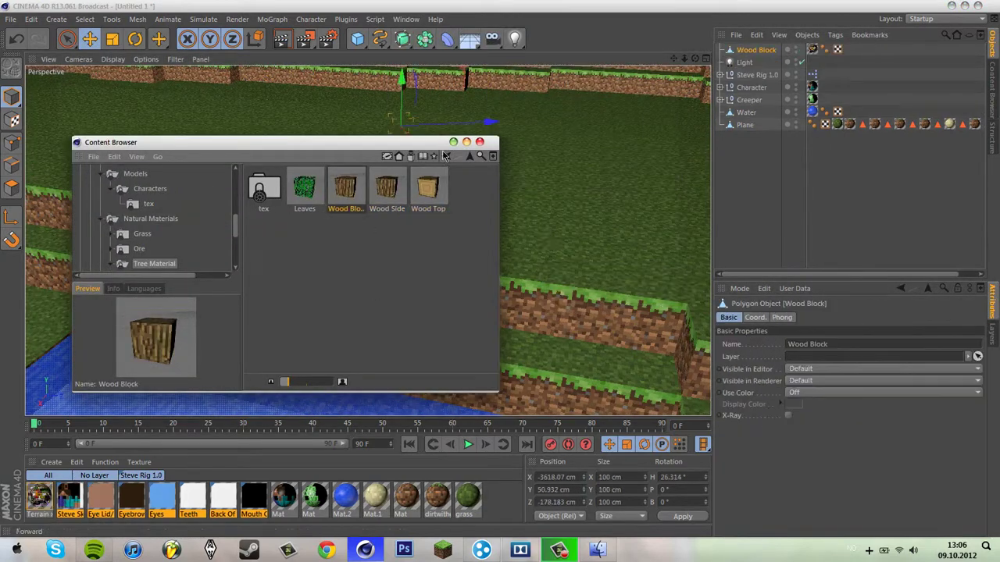
pyautogui.moveTo(234, 142); pyautogui.dragTo(234, 211)
pyautogui.click(467, 211)
pyautogui.press('r')
pyautogui.moveTo(328, 226); pyautogui.dragTo(308, 234)
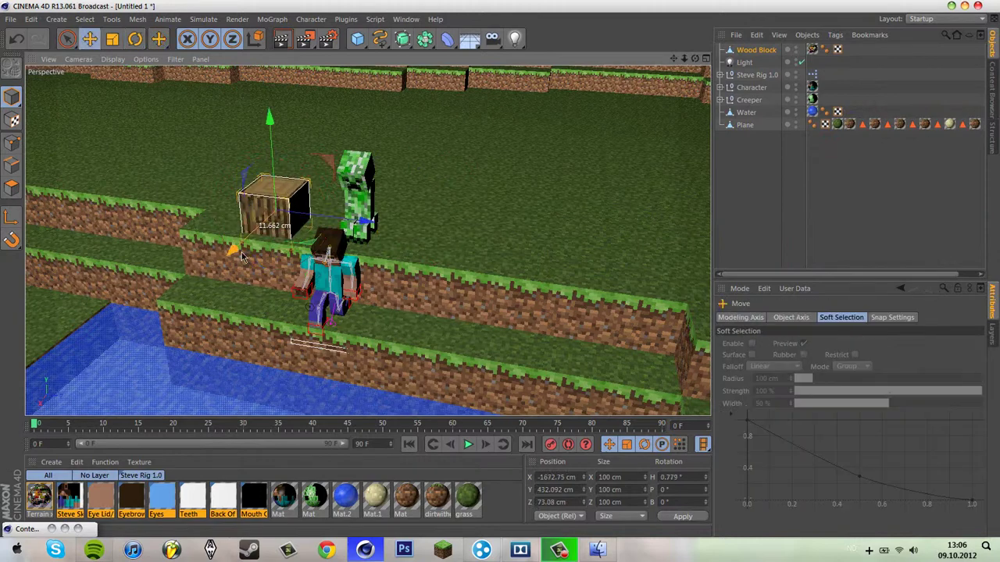
pyautogui.hotkey('ctrl', 'c')
pyautogui.hotkey('ctrl', 'v')
pyautogui.hotkey('ctrl', 'v')
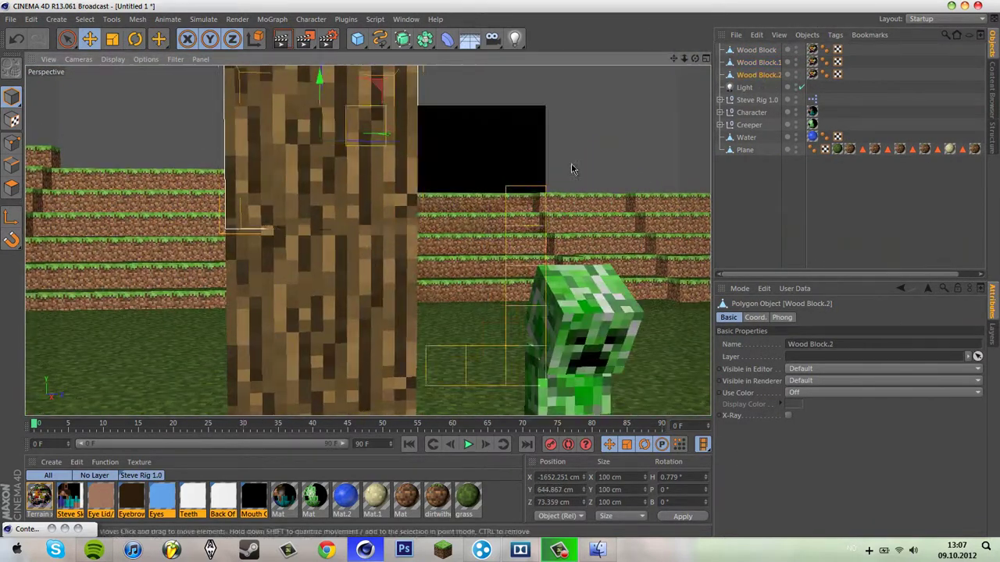
pyautogui.moveTo(683, 59); pyautogui.dragTo(439, 159)
pyautogui.hotkey('ctrl', 'v')
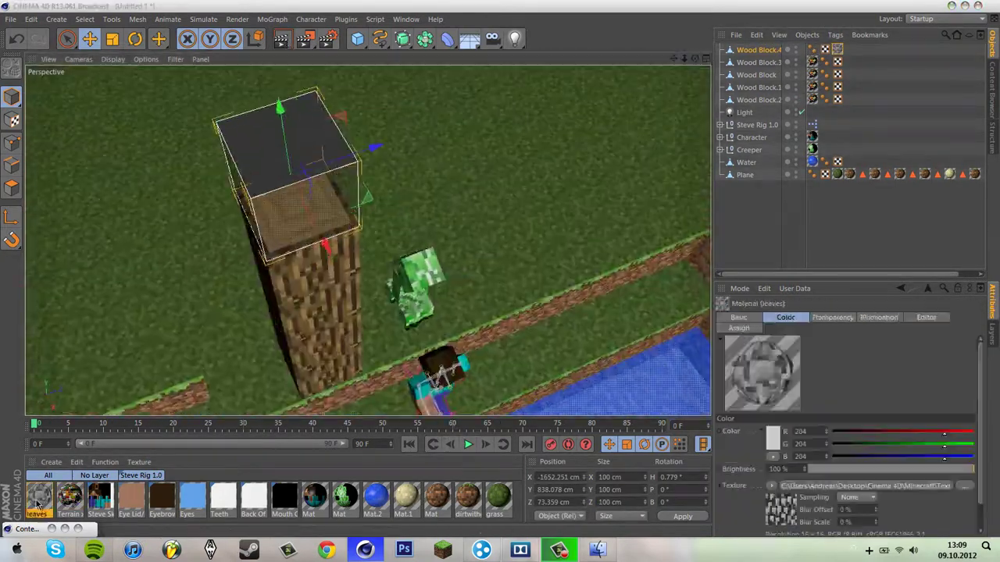
# - Tint the leaves material's Color green on the top block
pyautogui.doubleClick(37, 500)
pyautogui.click(676, 236)
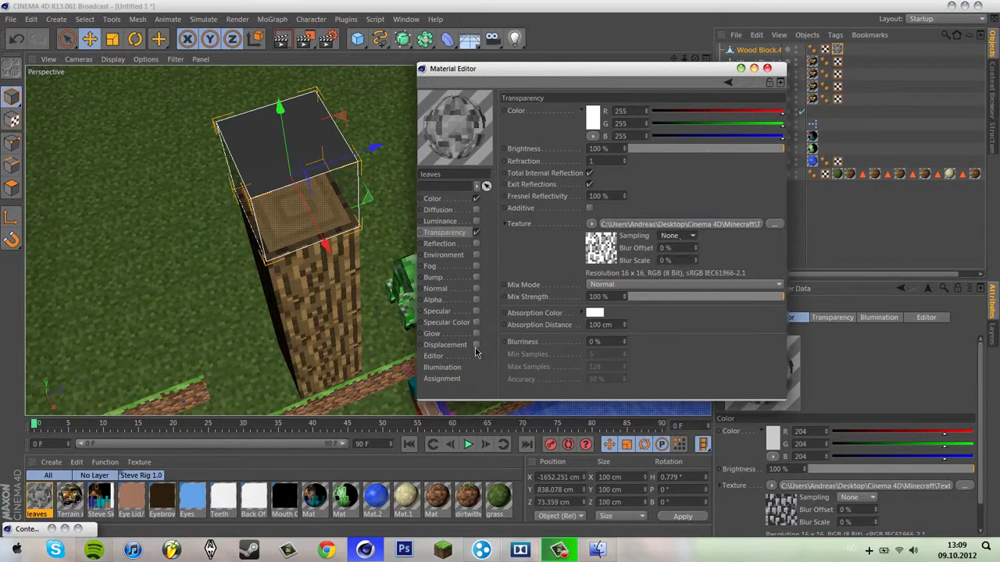
pyautogui.click(432, 198)
pyautogui.click(593, 117)
pyautogui.click(576, 69)
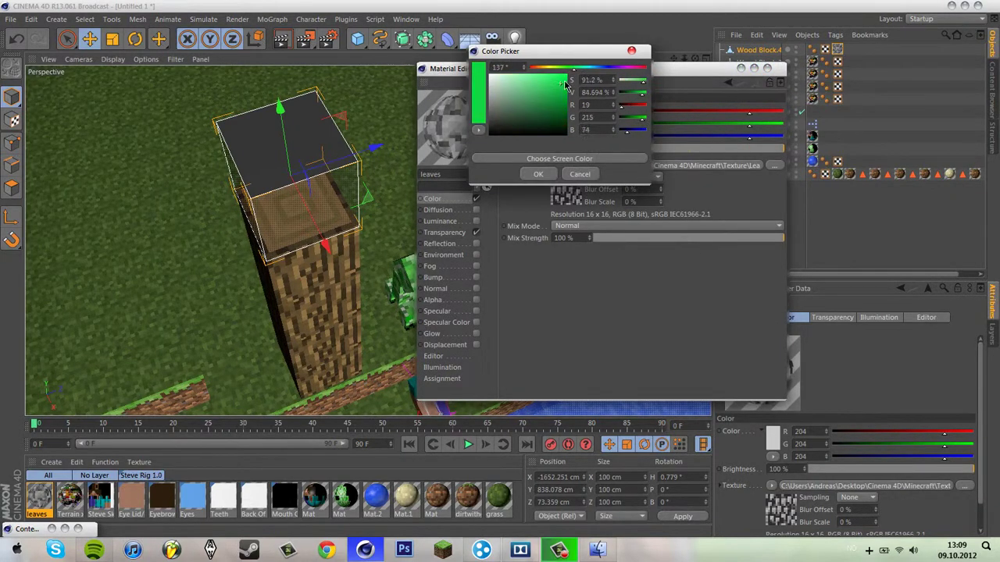
pyautogui.click(538, 174)
pyautogui.click(616, 149)
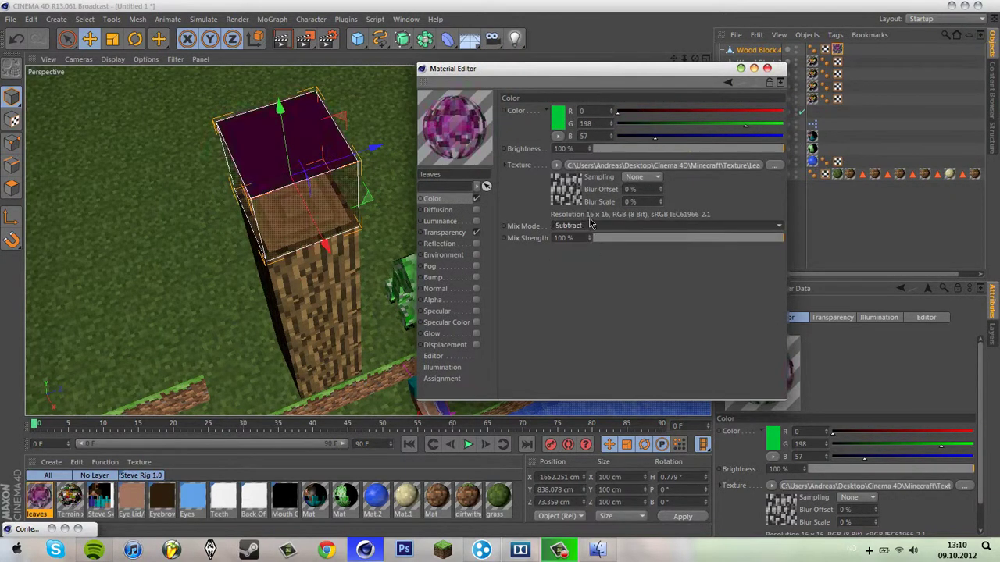
pyautogui.click(767, 68)
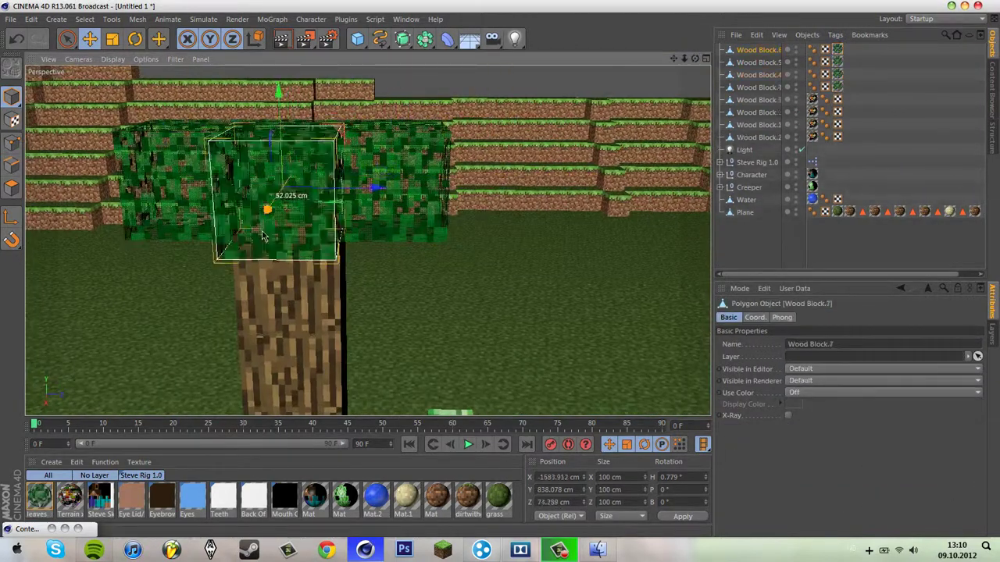
# - Duplicate the leaf block to the left, above, and beside the first one
pyautogui.keyDown('alt'); pyautogui.moveTo(264, 237); pyautogui.dragTo(502, 272); pyautogui.keyUp('alt')
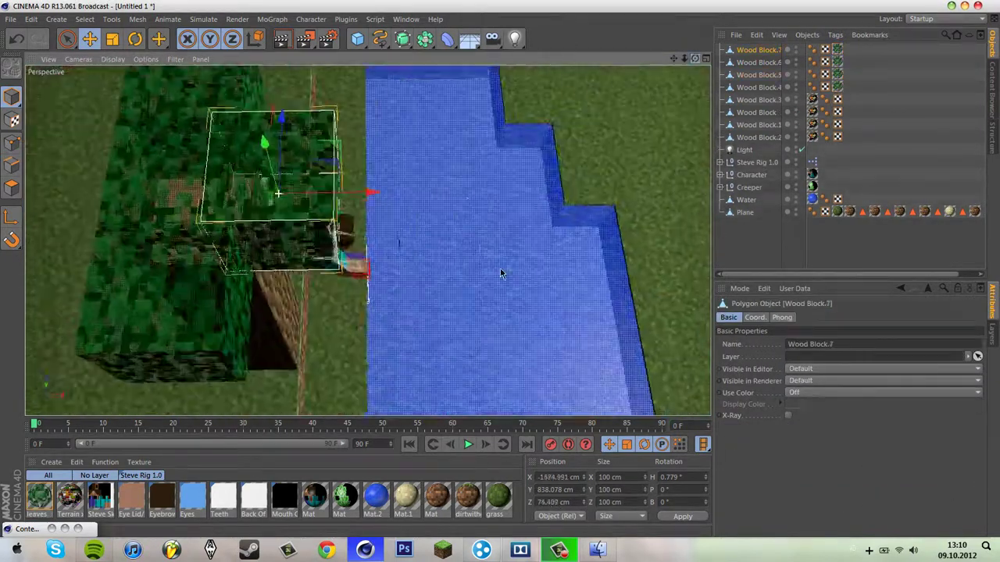
pyautogui.keyDown('ctrl'); pyautogui.moveTo(330, 205); pyautogui.dragTo(211, 209); pyautogui.keyUp('ctrl')
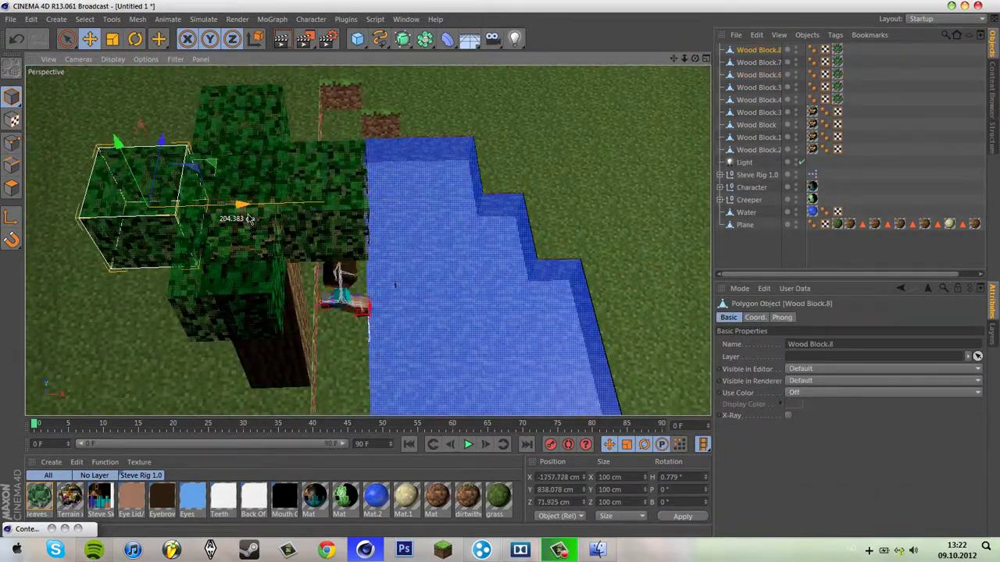
pyautogui.moveTo(257, 235)
pyautogui.keyDown('alt'); pyautogui.mouseDown()
pyautogui.moveTo(506, 272)
pyautogui.moveTo(486, 150)
pyautogui.mouseUp(); pyautogui.keyUp('alt')
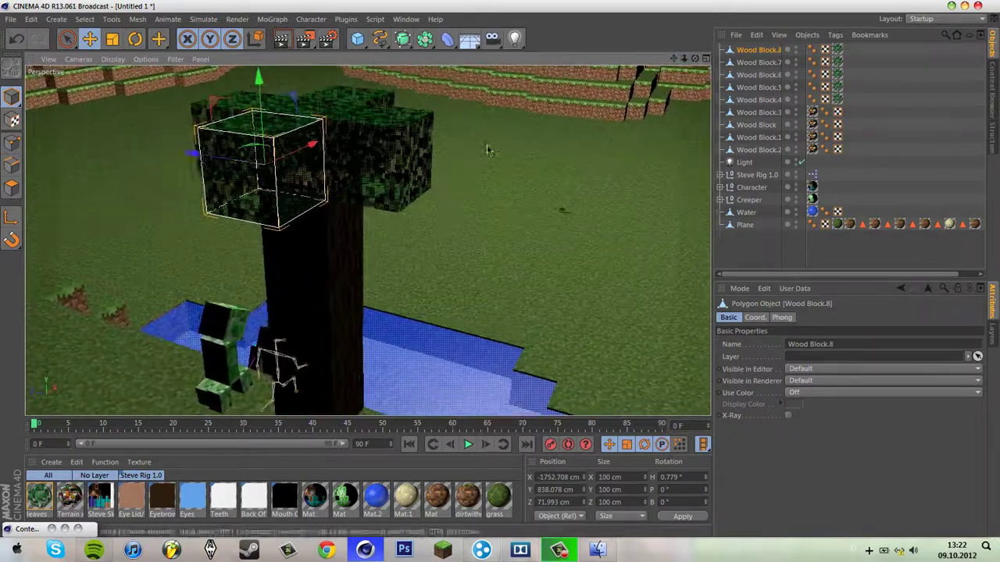
pyautogui.keyDown('alt'); pyautogui.moveTo(671, 61); pyautogui.dragTo(502, 273); pyautogui.keyUp('alt')
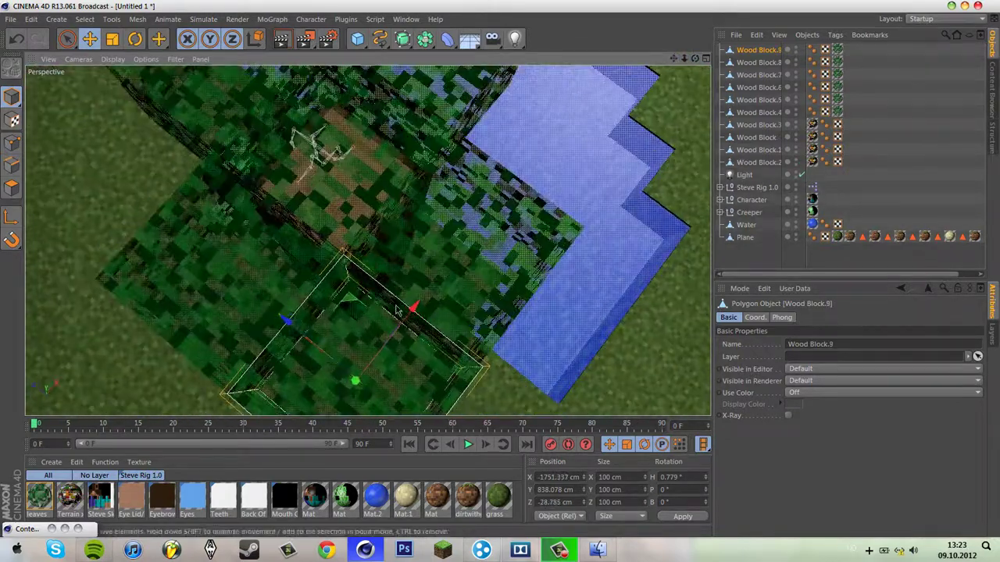
pyautogui.moveTo(196, 110)
pyautogui.keyDown('ctrl'); pyautogui.mouseDown()
pyautogui.moveTo(117, 195)
pyautogui.moveTo(498, 226)
pyautogui.moveTo(391, 129)
pyautogui.moveTo(502, 273)
pyautogui.moveTo(289, 45)
pyautogui.mouseUp(); pyautogui.keyUp('ctrl')
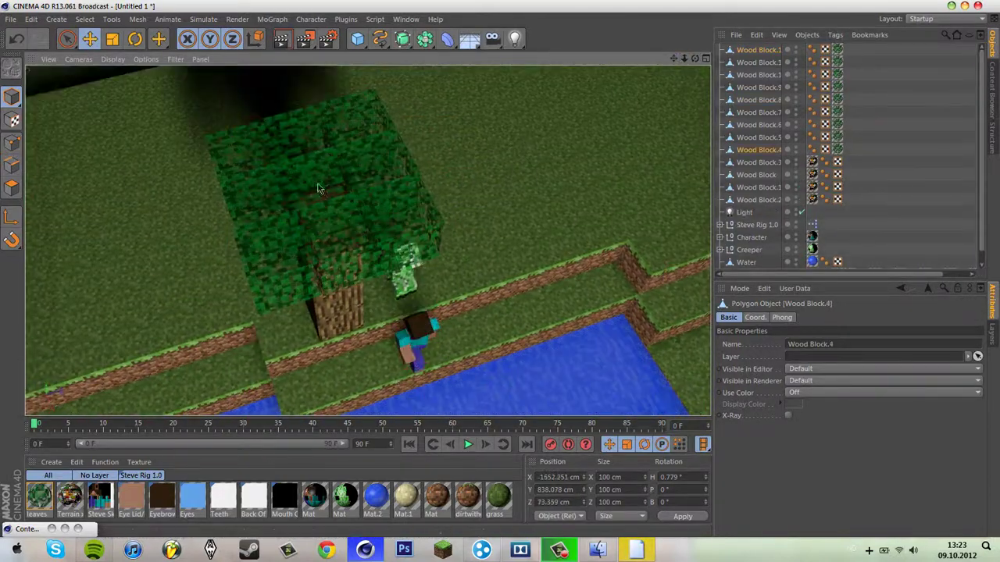
pyautogui.keyDown('ctrl'); pyautogui.moveTo(521, 146); pyautogui.dragTo(307, 84); pyautogui.keyUp('ctrl')
pyautogui.keyDown('alt'); pyautogui.moveTo(564, 188); pyautogui.dragTo(368, 170); pyautogui.keyUp('alt')
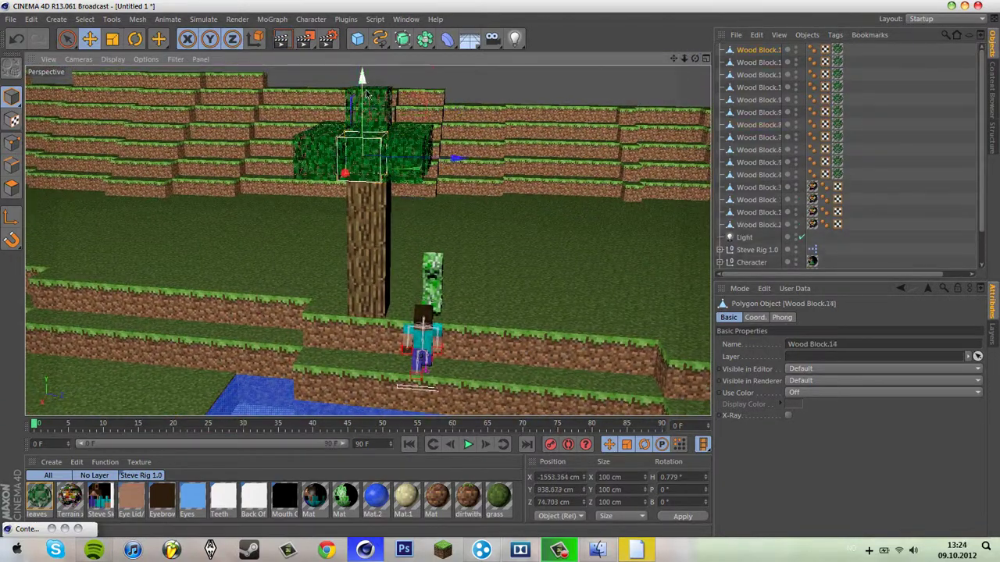
pyautogui.moveTo(328, 248)
pyautogui.keyDown('alt'); pyautogui.mouseDown()
pyautogui.moveTo(373, 224)
pyautogui.moveTo(334, 223)
pyautogui.moveTo(502, 271)
pyautogui.moveTo(343, 274)
pyautogui.mouseUp(); pyautogui.keyUp('alt')
# - Copy a pair of leaf blocks outward to the front and sideways along X
pyautogui.click(344, 243)
pyautogui.hotkey('ctrl', 'z')
pyautogui.moveTo(416, 270)
pyautogui.keyDown('alt'); pyautogui.mouseDown()
pyautogui.moveTo(497, 268)
pyautogui.moveTo(606, 289)
pyautogui.mouseUp(); pyautogui.keyUp('alt')
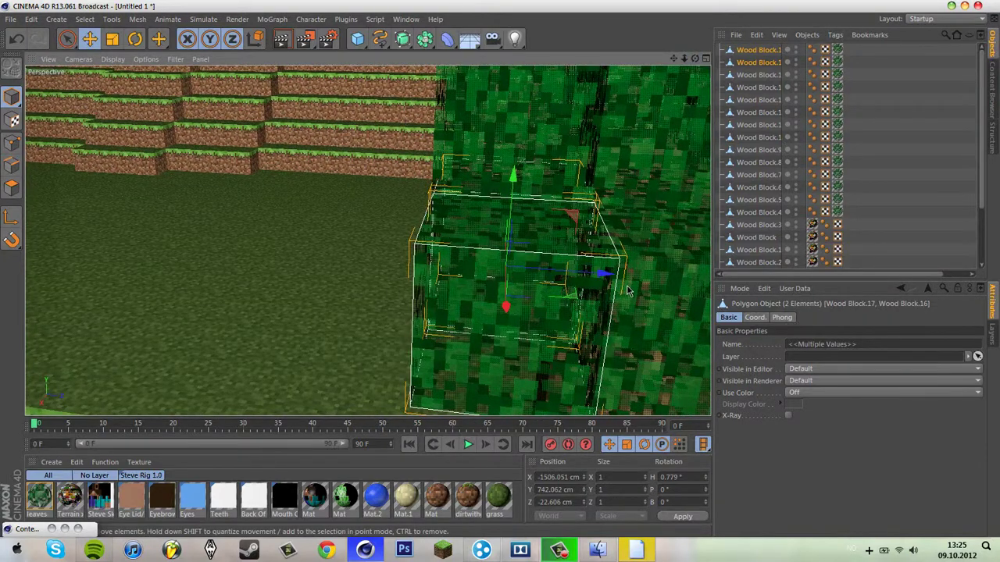
pyautogui.moveTo(699, 71)
pyautogui.keyDown('alt'); pyautogui.mouseDown()
pyautogui.moveTo(424, 268)
pyautogui.moveTo(536, 278)
pyautogui.mouseUp(); pyautogui.keyUp('alt')
pyautogui.keyDown('alt'); pyautogui.moveTo(501, 273); pyautogui.dragTo(354, 286, button='right'); pyautogui.keyUp('alt')
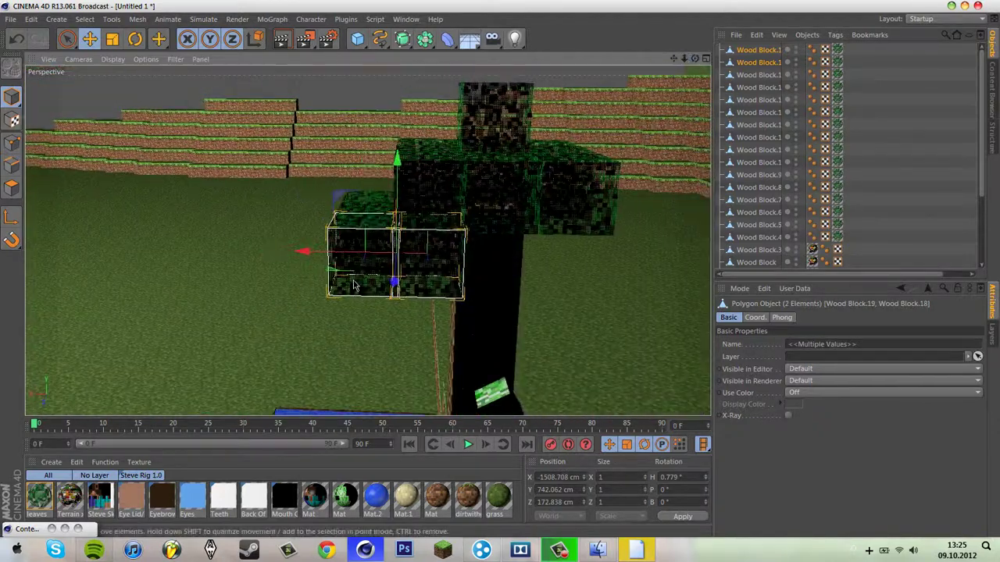
pyautogui.moveTo(394, 283)
pyautogui.mouseDown()
pyautogui.moveTo(314, 272)
pyautogui.moveTo(516, 281)
pyautogui.mouseUp()
pyautogui.keyDown('alt'); pyautogui.moveTo(515, 281); pyautogui.dragTo(508, 285, button='right'); pyautogui.keyUp('alt')
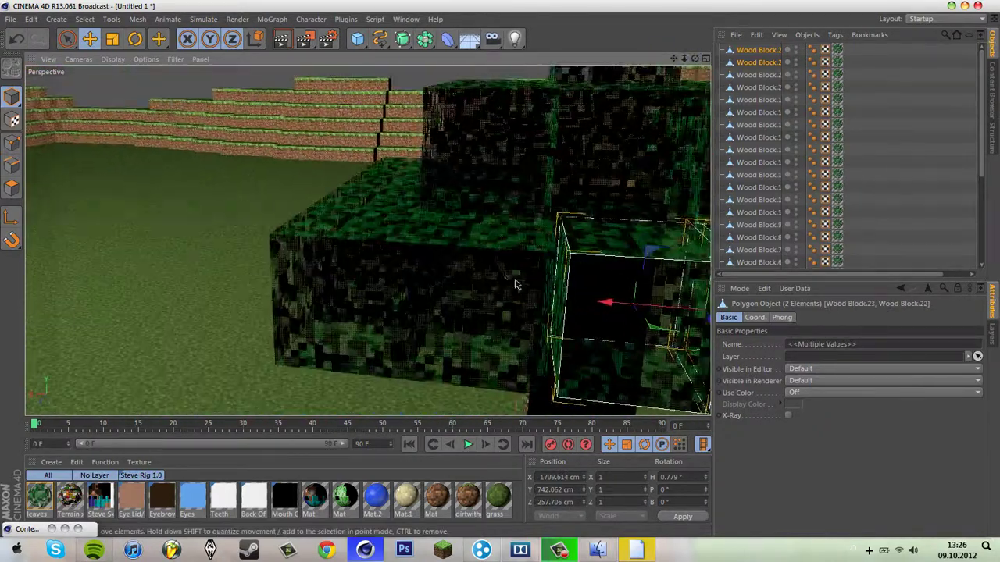
pyautogui.moveTo(328, 282)
pyautogui.keyDown('ctrl'); pyautogui.mouseDown()
pyautogui.moveTo(333, 290)
pyautogui.moveTo(234, 291)
pyautogui.mouseUp(); pyautogui.keyUp('ctrl')
pyautogui.hotkey('ctrl', 'shift', 'a')
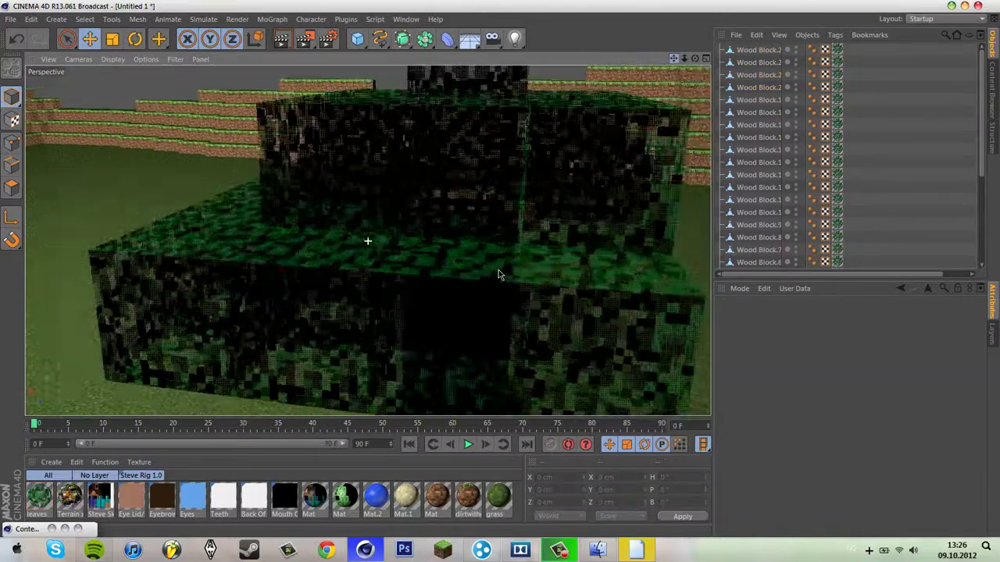
# - Add more leaf block copies along Z at the canopy edge
pyautogui.scroll(5, 498, 269)
pyautogui.scroll(-8, 500, 274)
pyautogui.scroll(2, 504, 272)
pyautogui.click(315, 230)
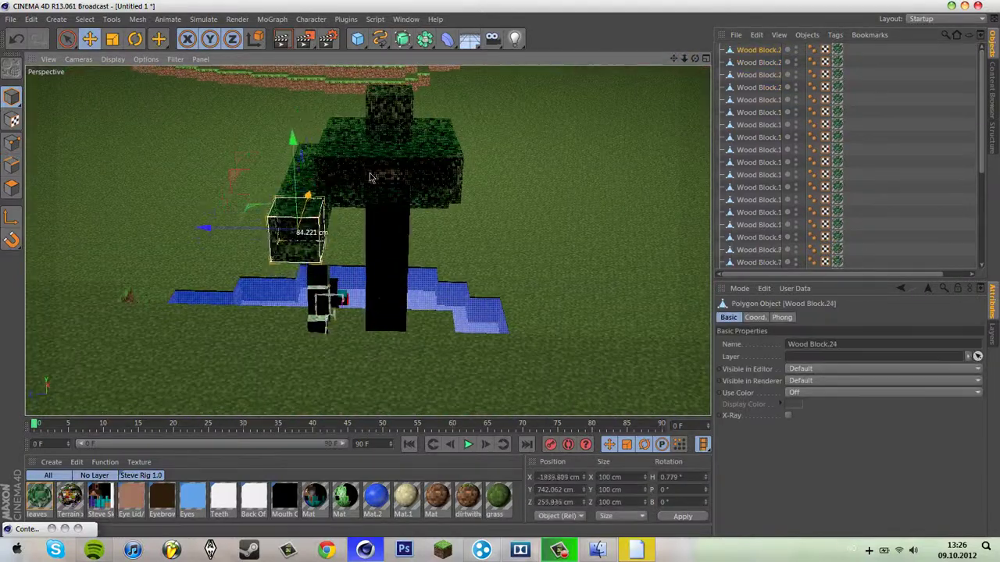
pyautogui.moveTo(371, 178)
pyautogui.keyDown('alt'); pyautogui.mouseDown()
pyautogui.moveTo(496, 268)
pyautogui.moveTo(196, 233)
pyautogui.mouseUp(); pyautogui.keyUp('alt')
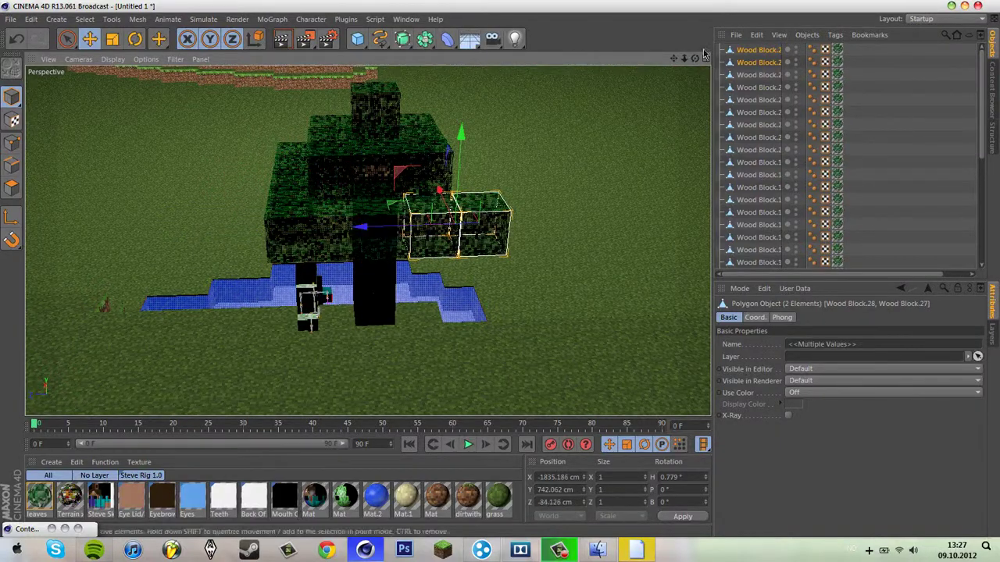
pyautogui.scroll(5, 501, 274)
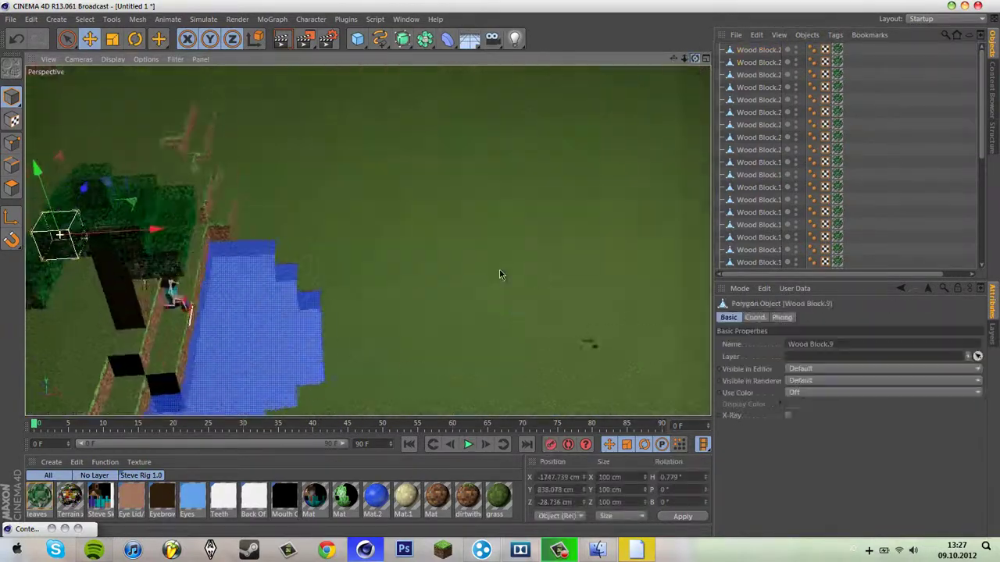
pyautogui.scroll(-5, 500, 274)
pyautogui.click(273, 289)
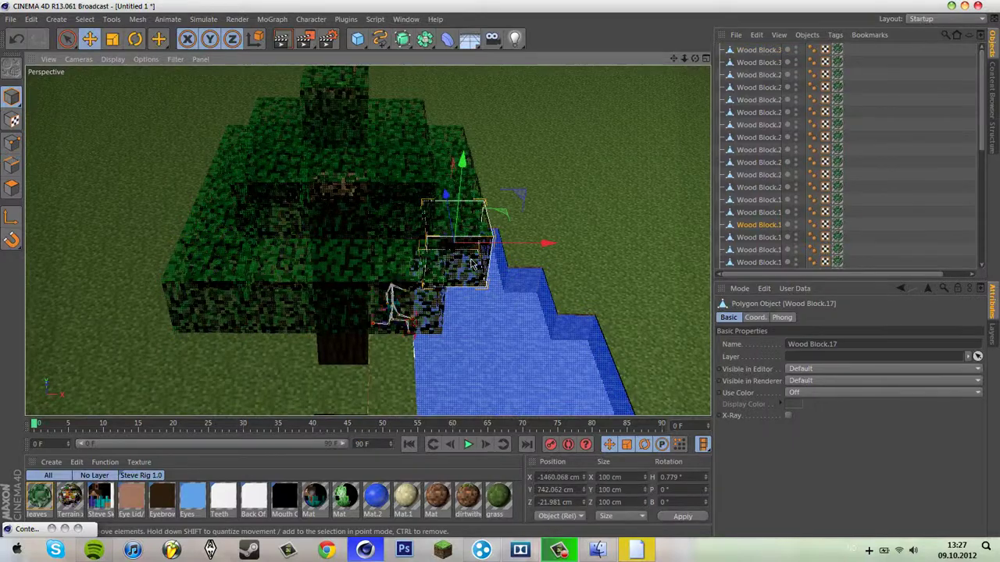
pyautogui.keyDown('ctrl'); pyautogui.moveTo(471, 264); pyautogui.dragTo(463, 242); pyautogui.keyUp('ctrl')
pyautogui.moveTo(654, 266)
pyautogui.keyDown('alt'); pyautogui.mouseDown()
pyautogui.moveTo(546, 281)
pyautogui.moveTo(572, 291)
pyautogui.moveTo(546, 143)
pyautogui.mouseUp(); pyautogui.keyUp('alt')
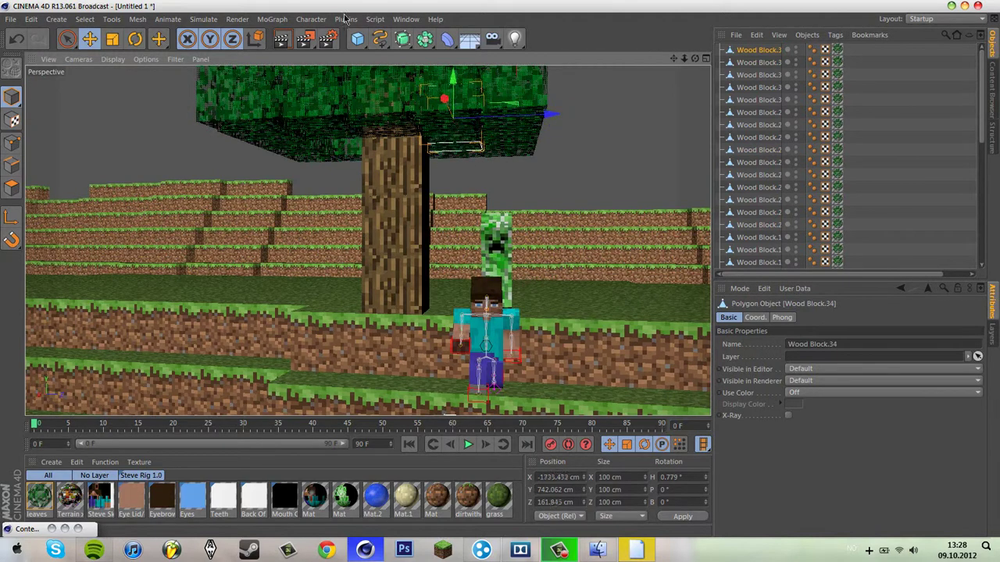
# - Nudge the leaf block slightly sideways and return to the wider view over the water
pyautogui.moveTo(316, 92); pyautogui.dragTo(328, 93)
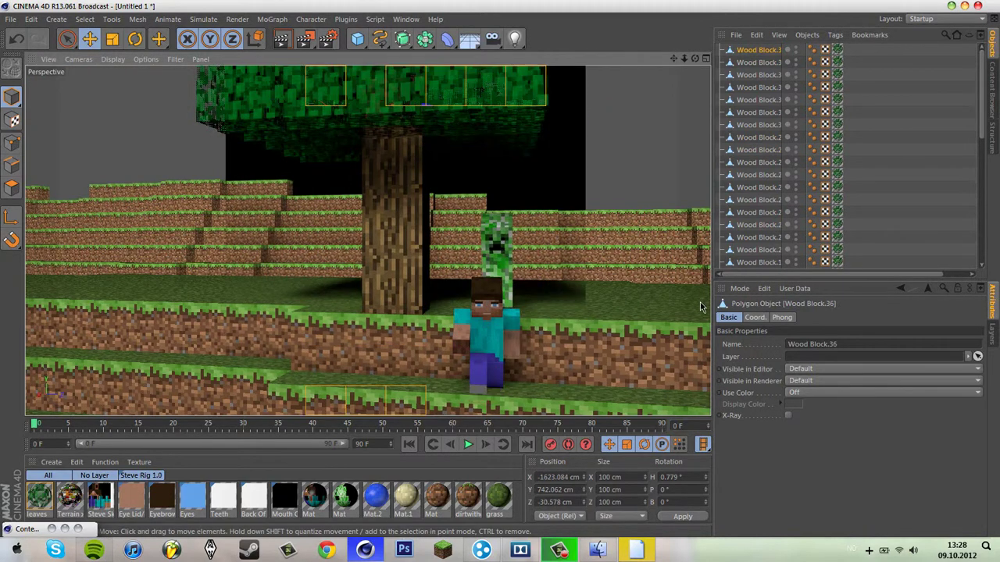
pyautogui.keyDown('alt'); pyautogui.moveTo(498, 265); pyautogui.dragTo(403, 357); pyautogui.keyUp('alt')
pyautogui.click(402, 358)
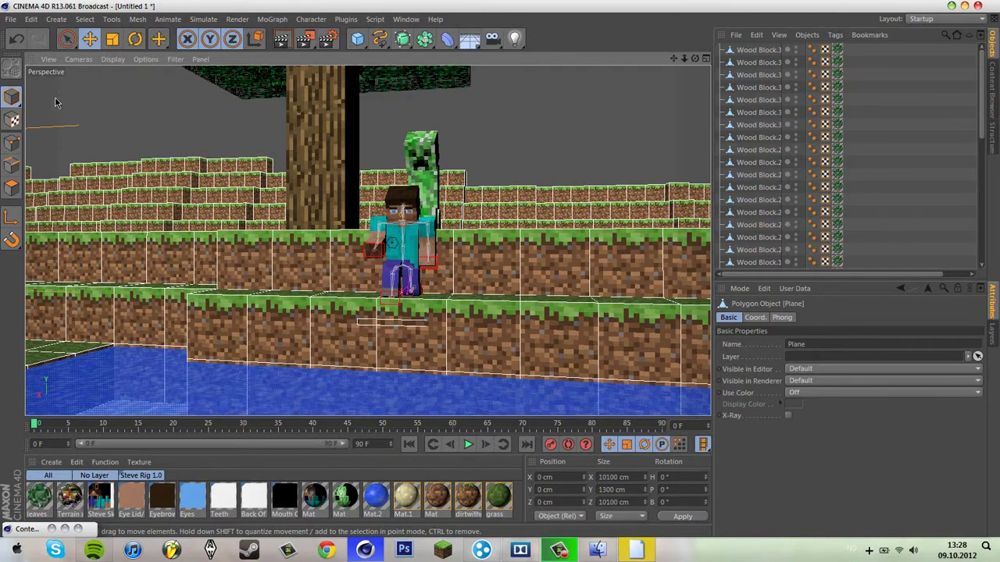
pyautogui.keyDown('alt'); pyautogui.moveTo(129, 176); pyautogui.dragTo(289, 328); pyautogui.keyUp('alt')
pyautogui.scroll(-5, 875, 147)
pyautogui.hotkey('ctrl', 'z')
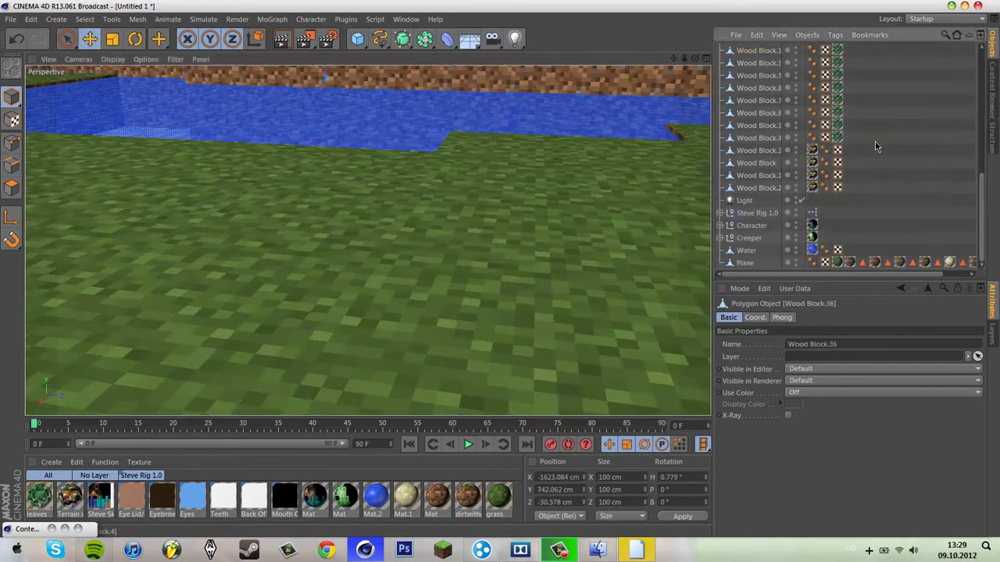
pyautogui.hotkey('ctrl', 'shift', 'z')
pyautogui.hotkey('ctrl', 'shift', 'z')
pyautogui.hotkey('ctrl', 'shift', 'z')
# - Drag the Torch On object from the Minecraft kit's House Materials into the scene
pyautogui.click(405, 19)
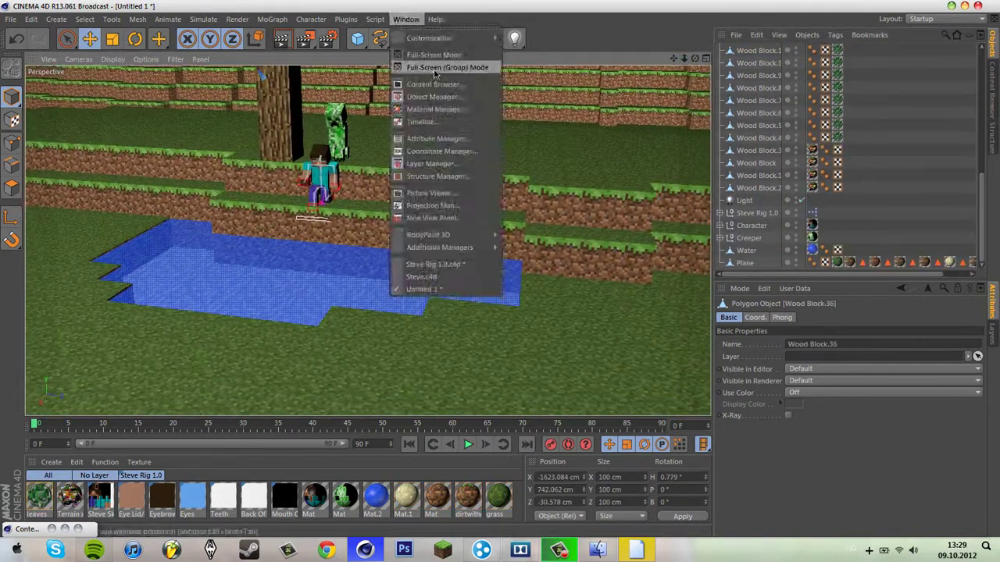
pyautogui.click(432, 84)
pyautogui.click(423, 58)
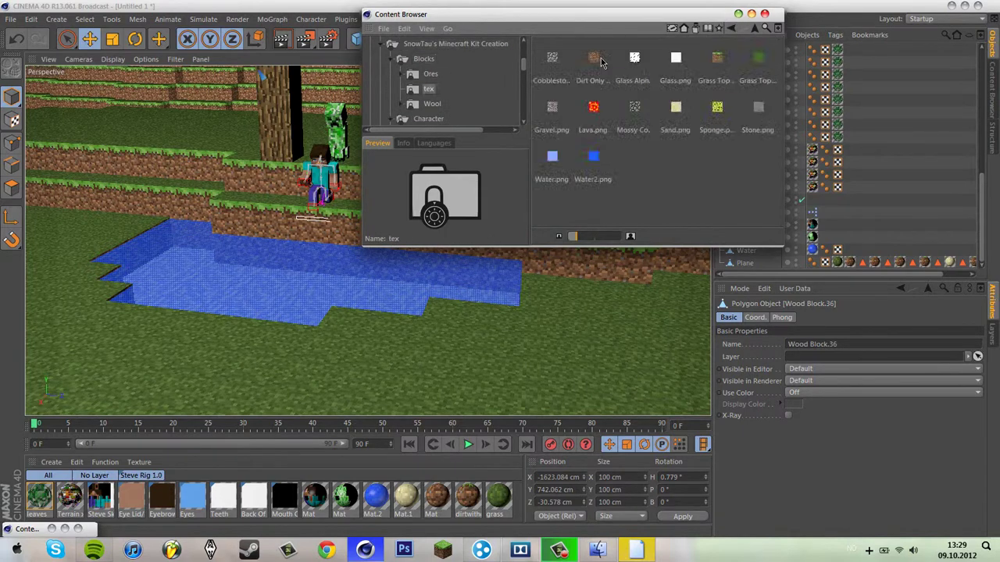
pyautogui.scroll(-2, 437, 86)
pyautogui.click(422, 73)
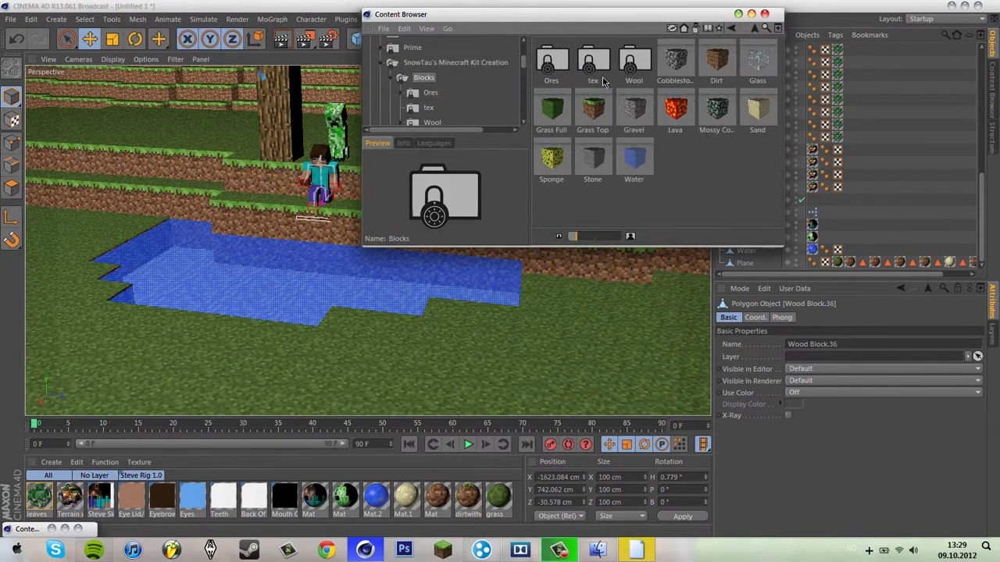
pyautogui.click(456, 62)
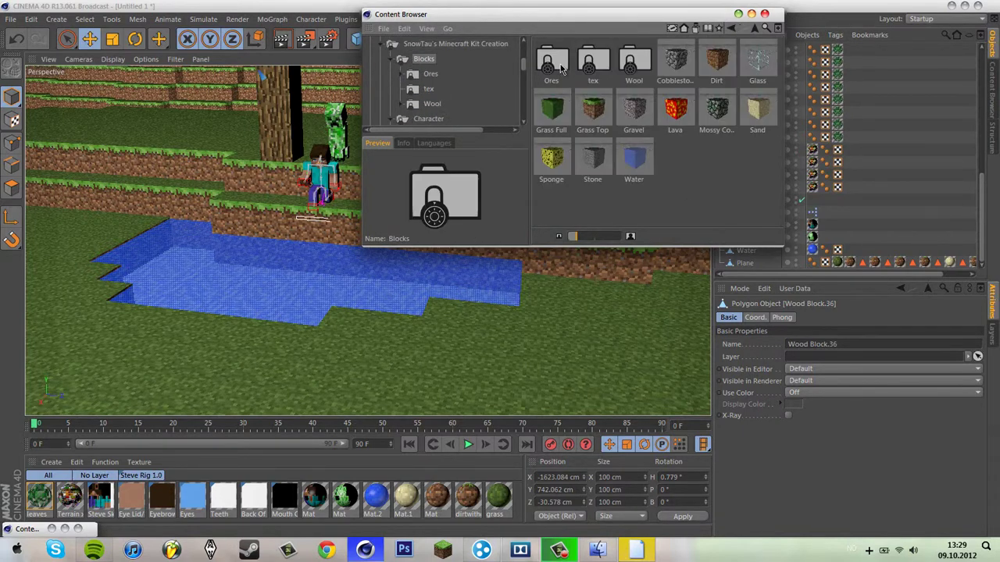
pyautogui.moveTo(523, 62); pyautogui.dragTo(523, 92)
pyautogui.doubleClick(588, 67)
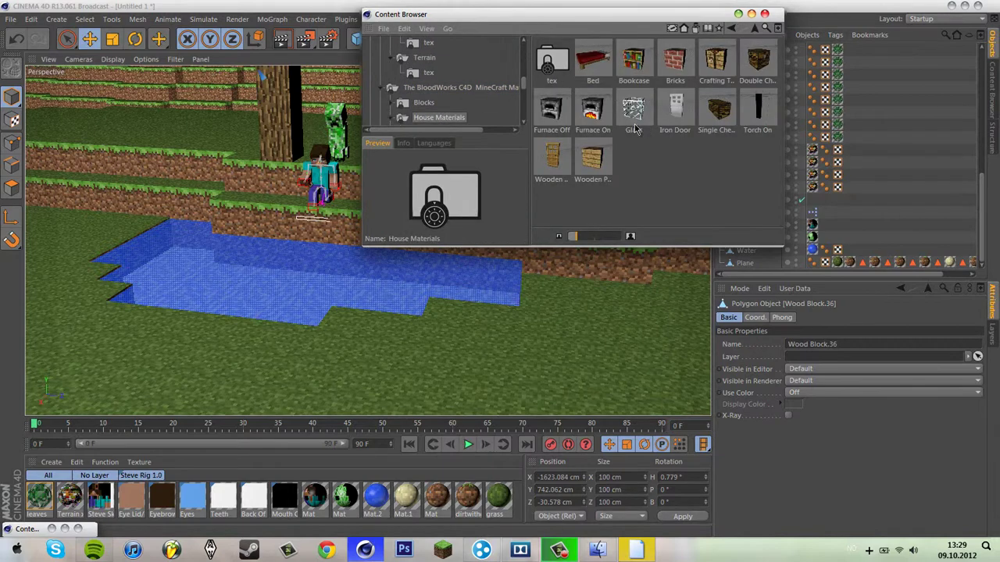
pyautogui.moveTo(762, 111); pyautogui.dragTo(593, 291)
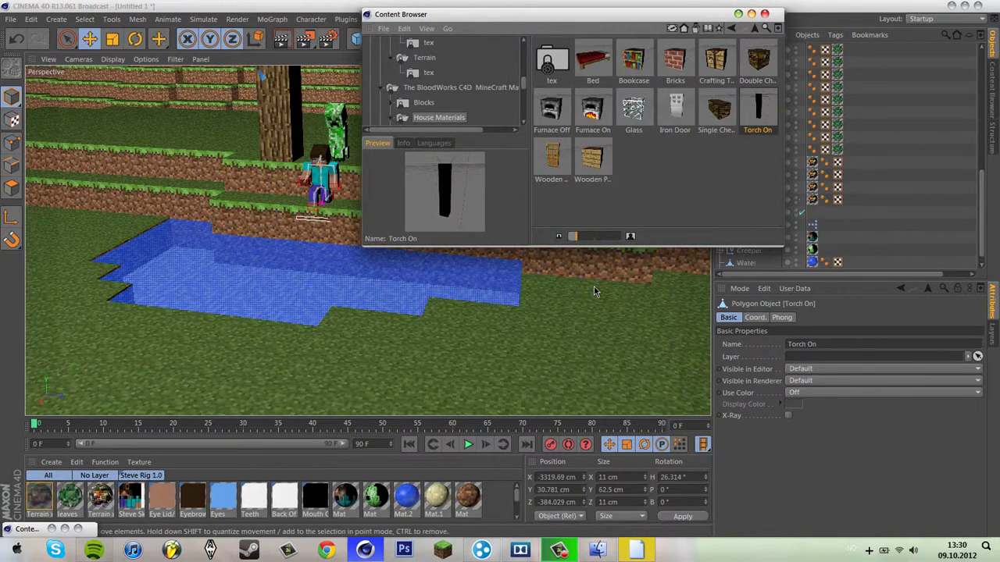
pyautogui.click(765, 14)
pyautogui.scroll(5, 281, 142)
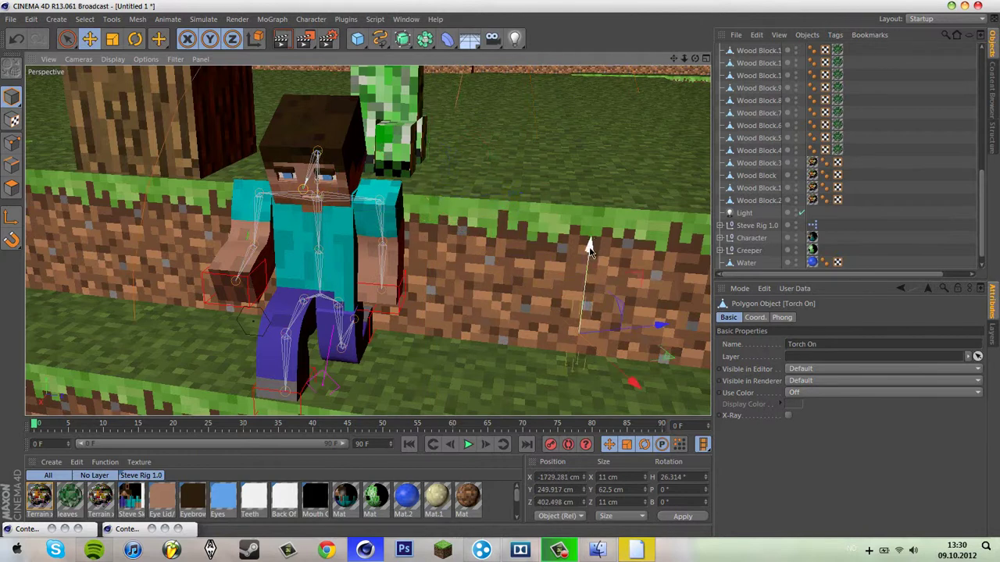
# - Set the torch's heading rotation to 0 on the tree trunk and render a preview
pyautogui.moveTo(580, 422); pyautogui.dragTo(571, 418)
pyautogui.click(134, 39)
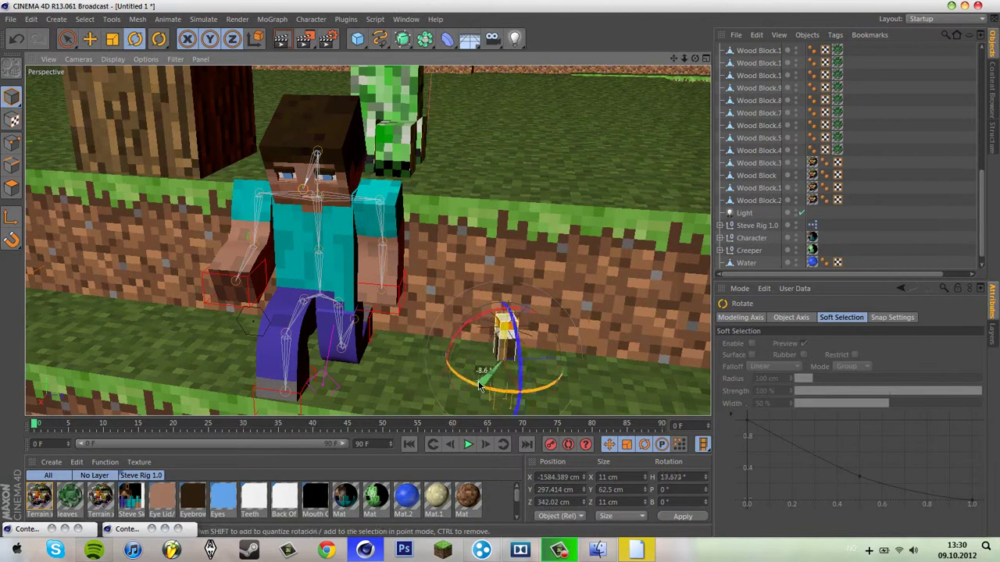
pyautogui.write('0')
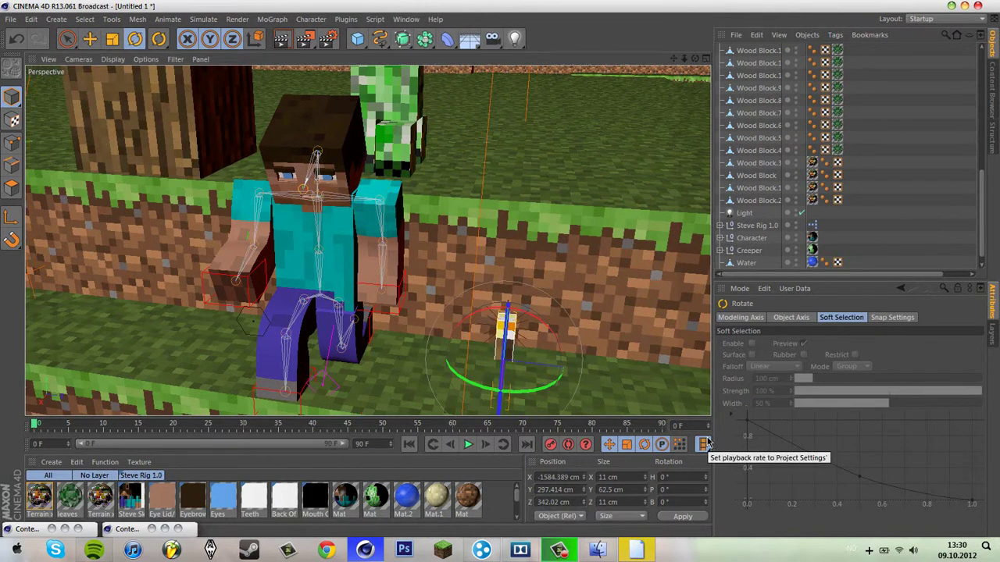
pyautogui.write('e')
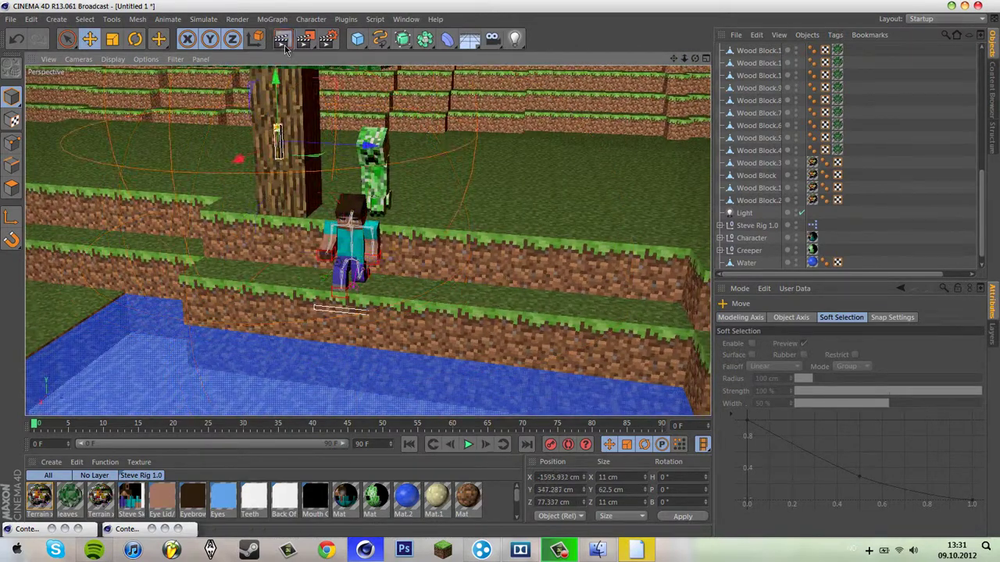
pyautogui.click(283, 41)
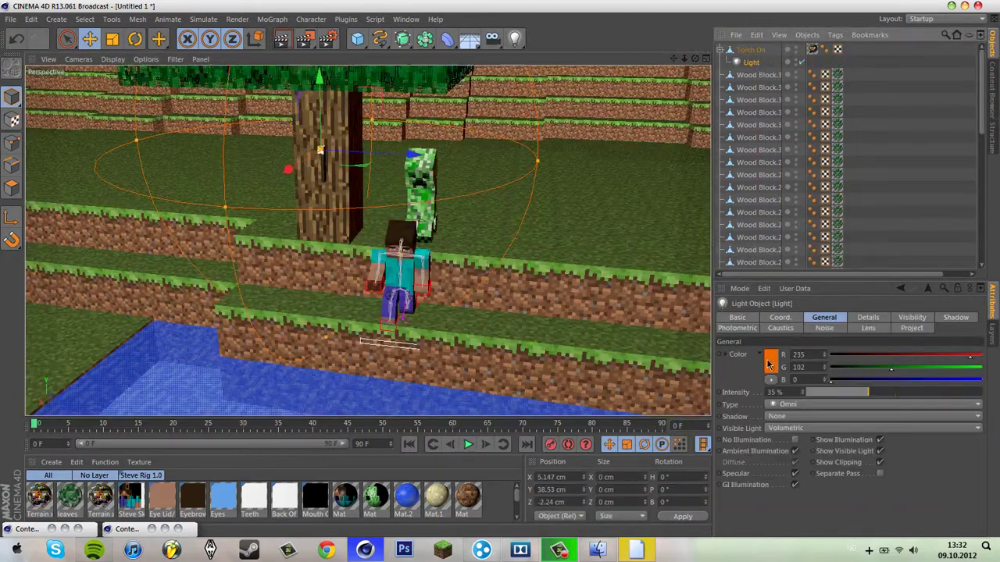
# - Shift the torch light's hue toward orange, disable its ambient illumination, and preview the glow
pyautogui.click(770, 365)
pyautogui.click(752, 314)
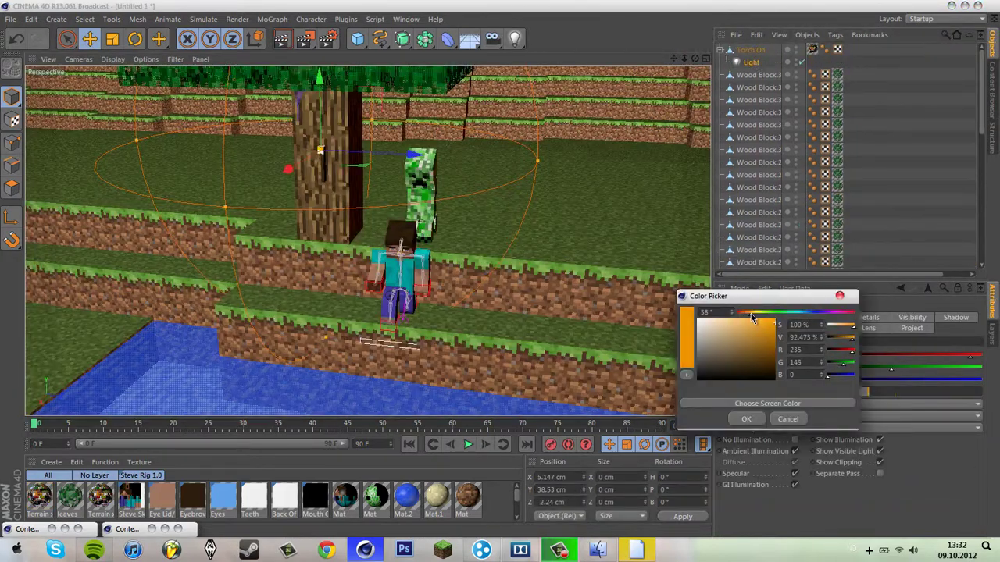
pyautogui.click(746, 419)
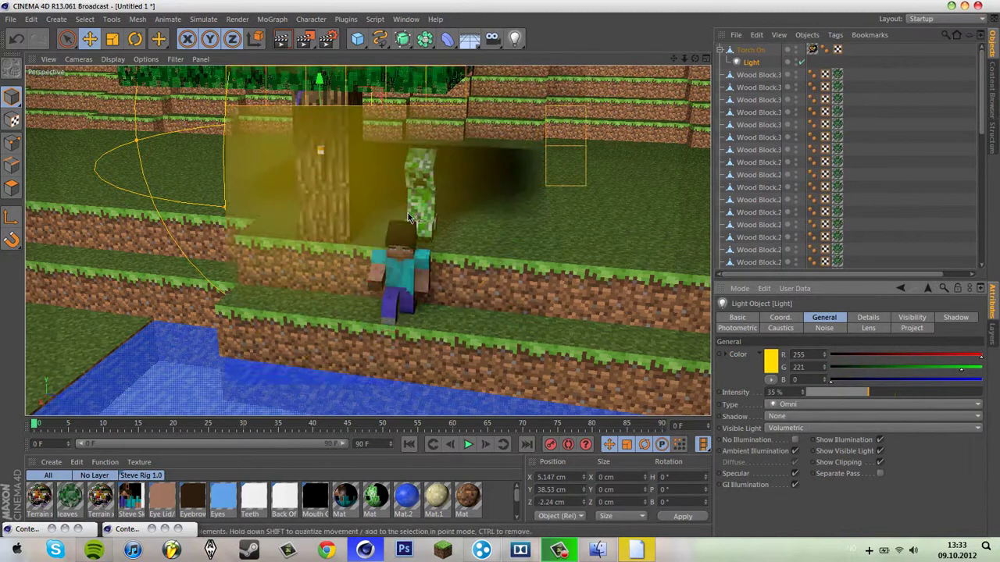
pyautogui.click(795, 451)
pyautogui.hotkey('ctrl', 'r')
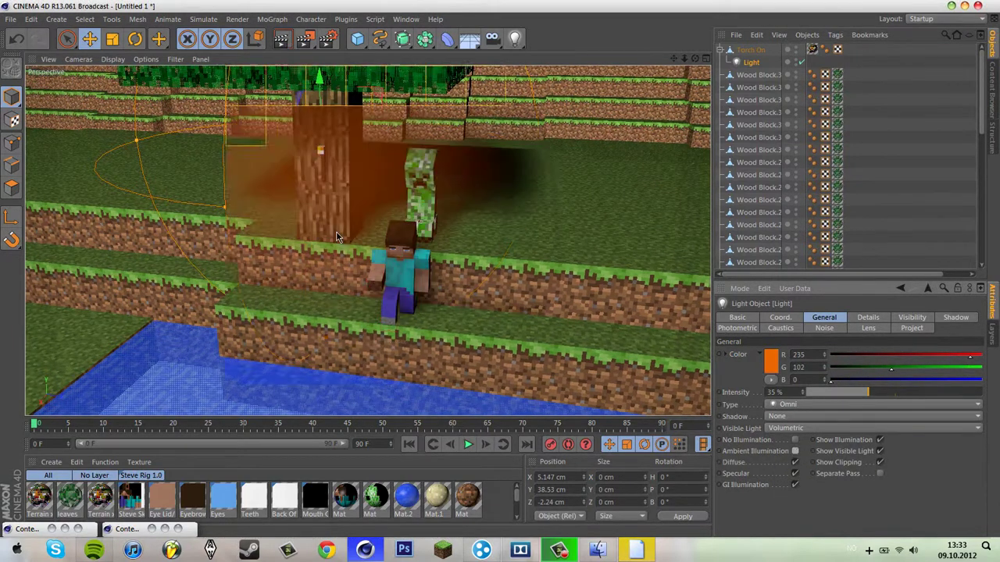
pyautogui.scroll(-5, 335, 231)
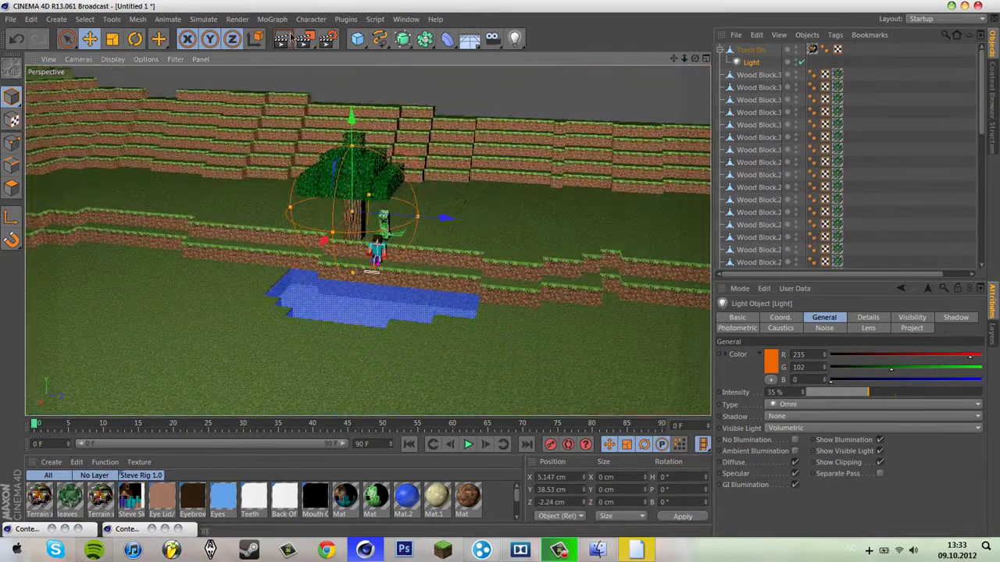
pyautogui.click(290, 38)
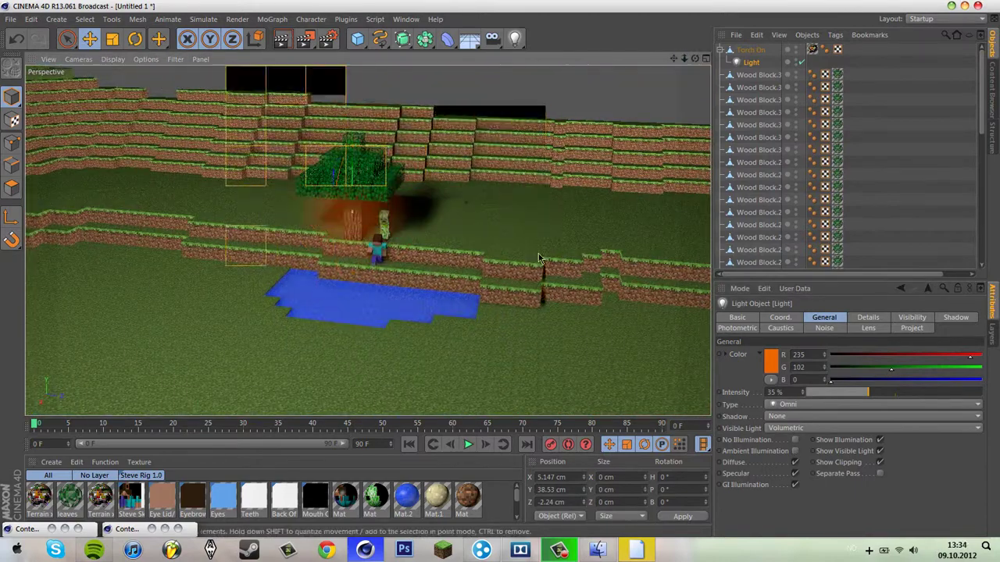
pyautogui.scroll(5, 558, 150)
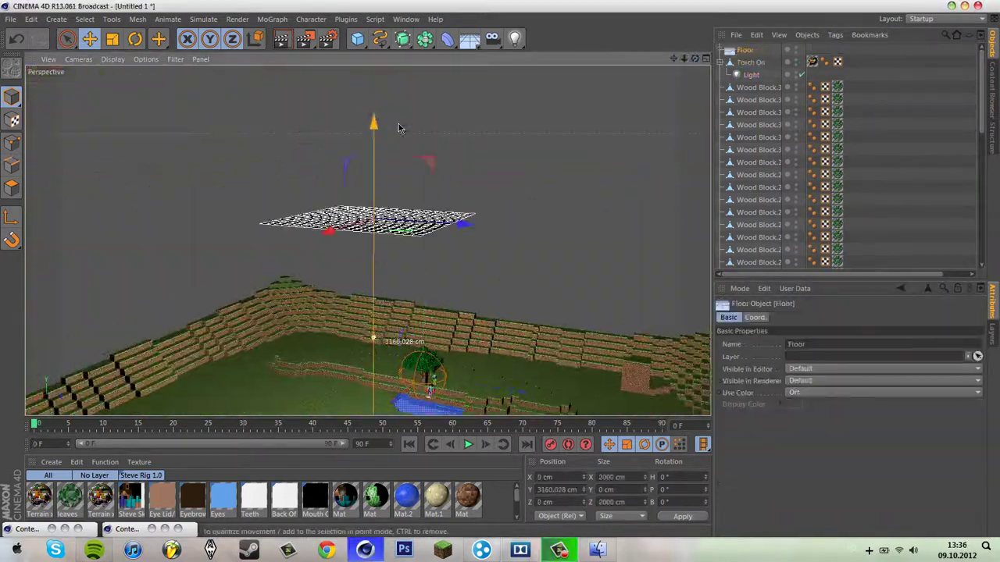
# - Add a plane and set its height to 10000 cm
pyautogui.hotkey('ctrl', 'z')
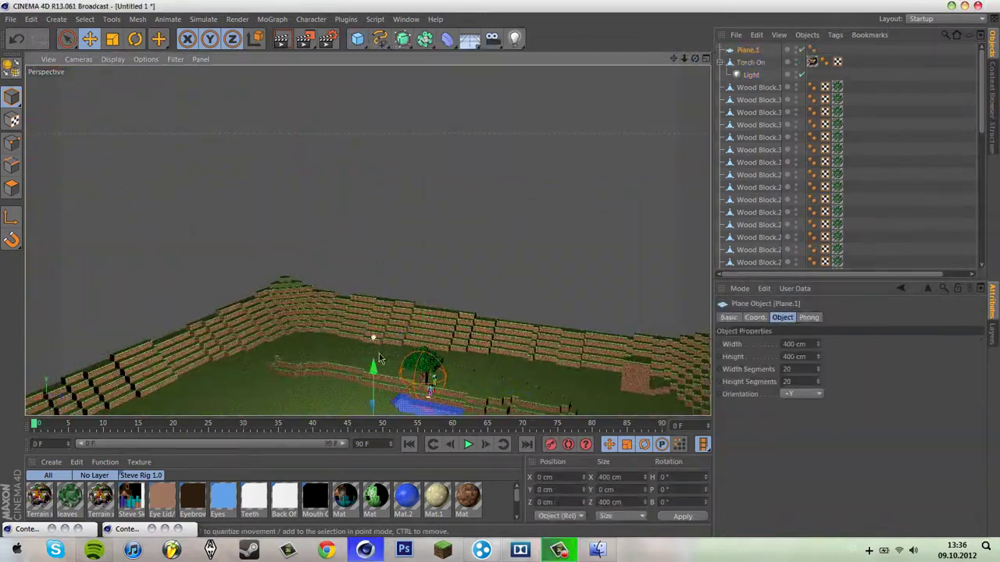
pyautogui.press('Tab')
pyautogui.write('10000')
pyautogui.press('Tab')
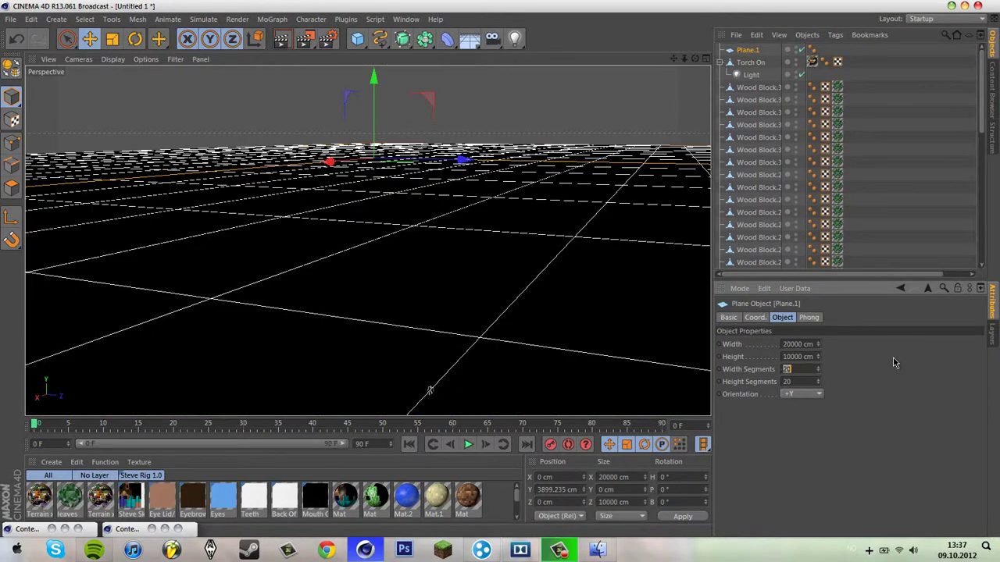
pyautogui.press('Return')
# - Create a new clouds material and load the clouds image without copying it to the project
pyautogui.doubleClick(467, 499)
pyautogui.write('clouds')
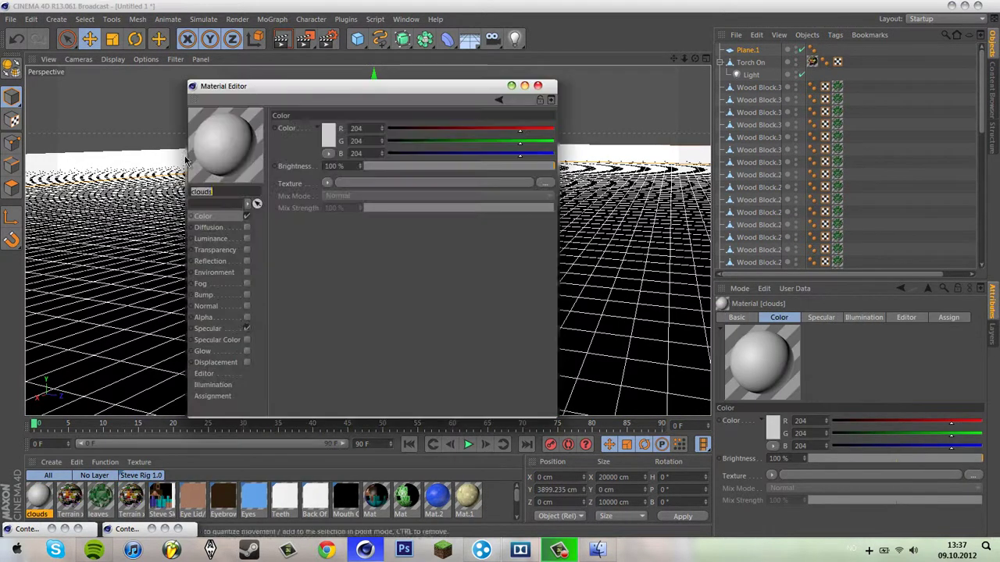
pyautogui.click(355, 191)
pyautogui.scroll(-3, 355, 191)
pyautogui.click(283, 119)
pyautogui.click(613, 120)
pyautogui.write('clo')
pyautogui.doubleClick(335, 125)
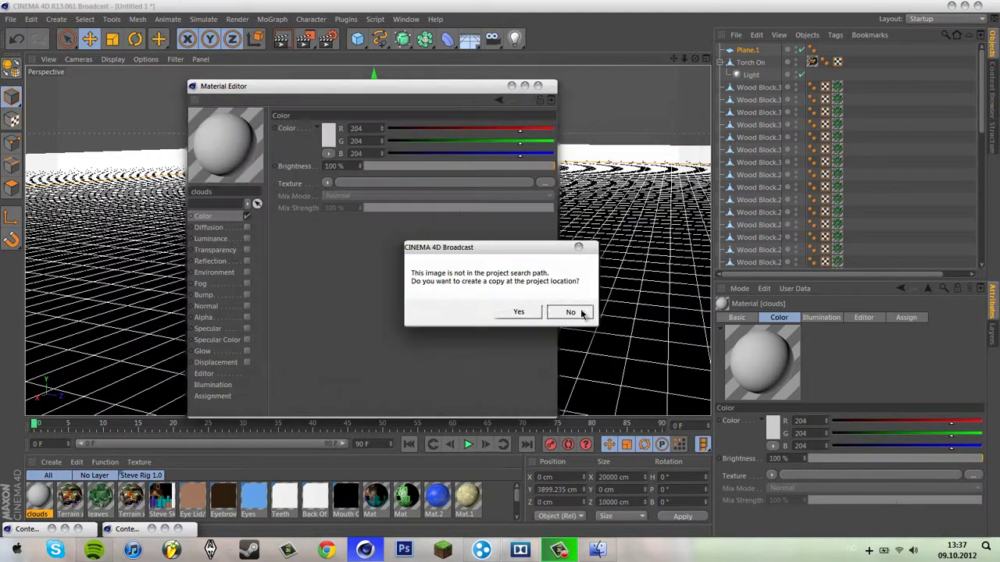
pyautogui.click(576, 312)
# - Use the clouds image for Transparency, remove the colour texture, and delete the plane
pyautogui.click(246, 249)
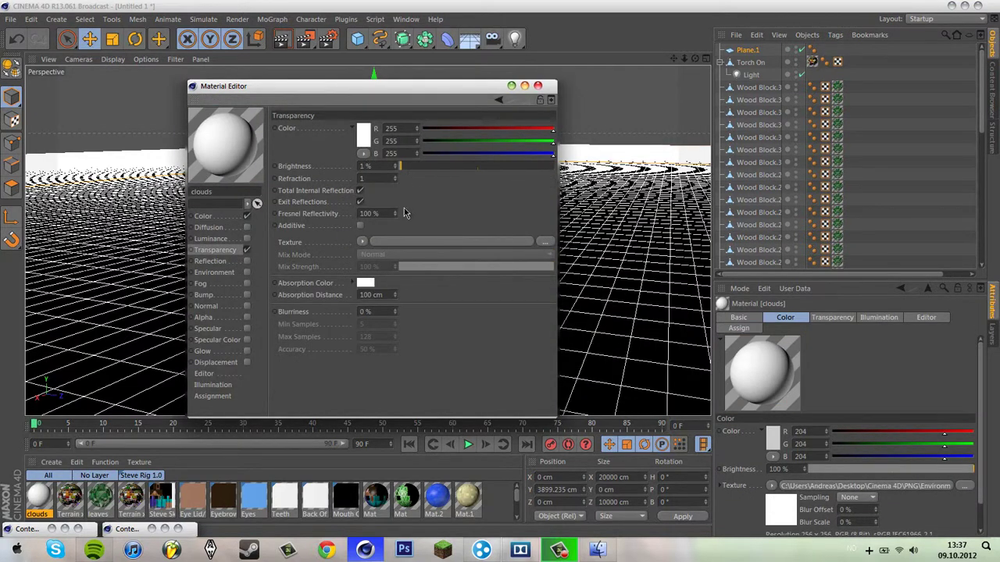
pyautogui.click(449, 241)
pyautogui.click(524, 437)
pyautogui.click(202, 215)
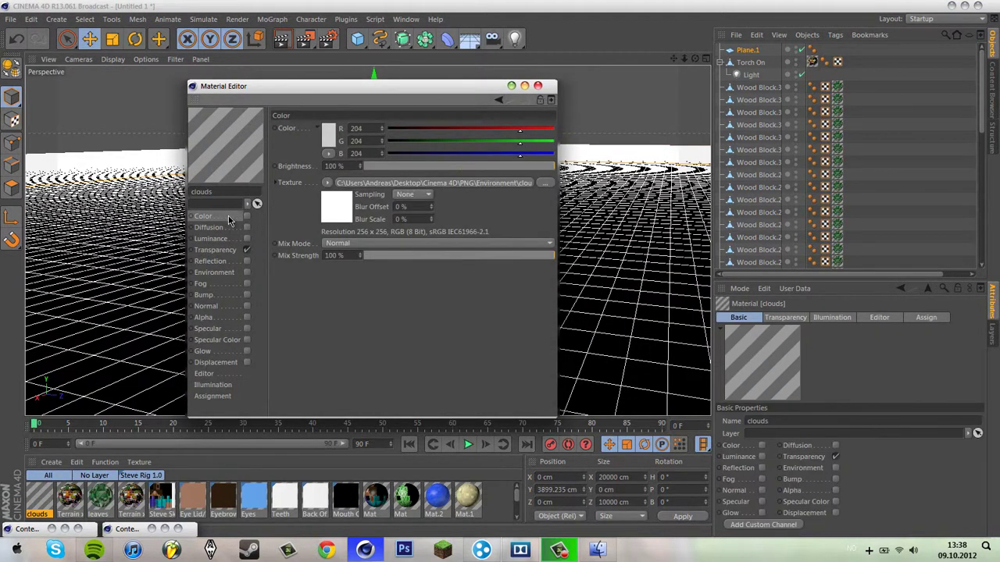
pyautogui.click(363, 134)
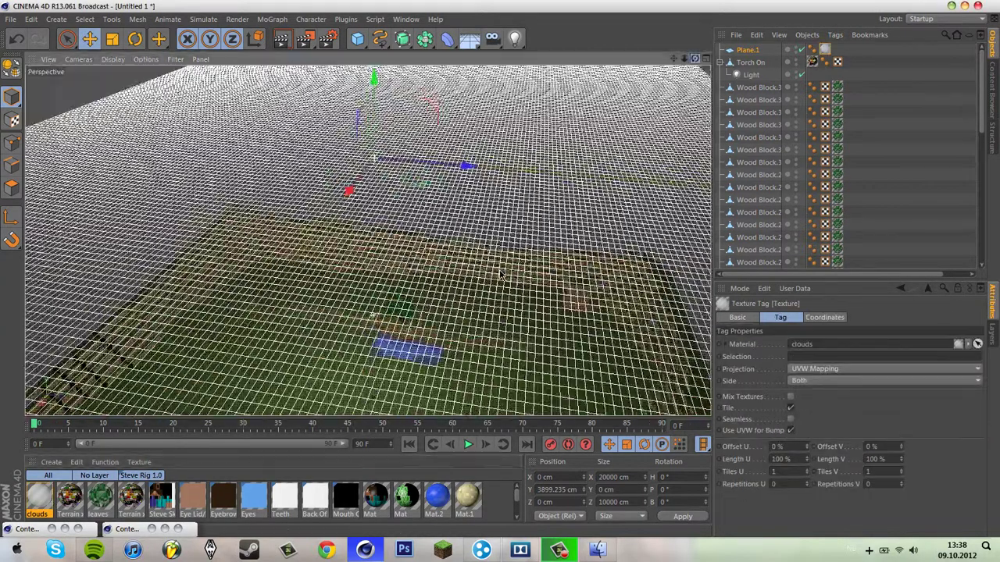
pyautogui.press('Delete')
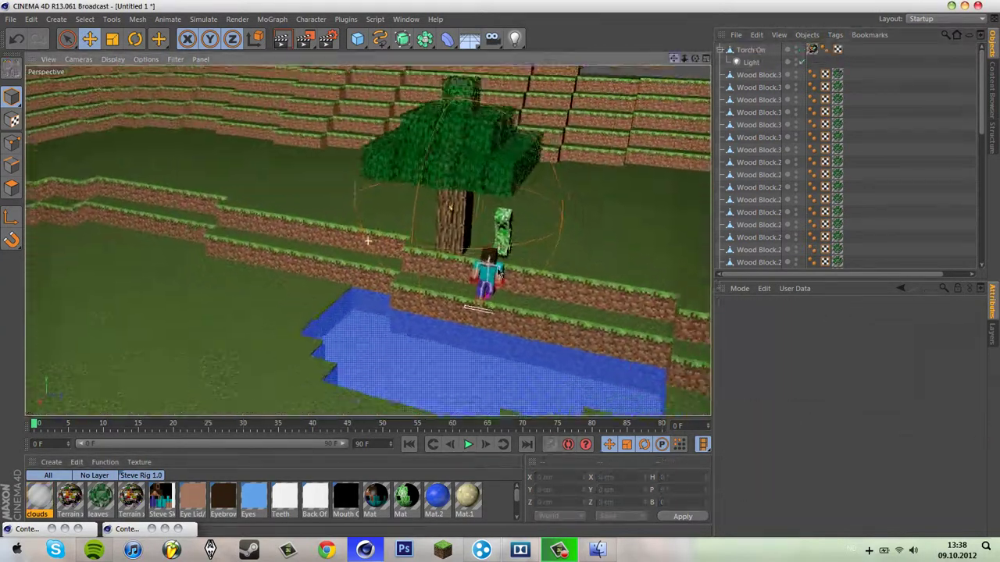
# - Set the main scene light's intensity to 63%
pyautogui.click(743, 200)
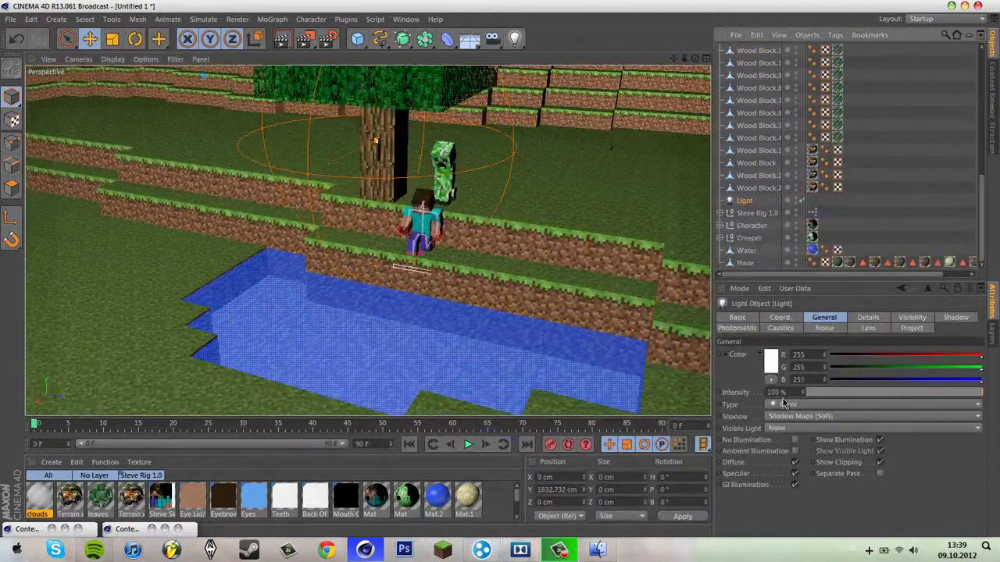
pyautogui.moveTo(976, 392); pyautogui.dragTo(887, 392)
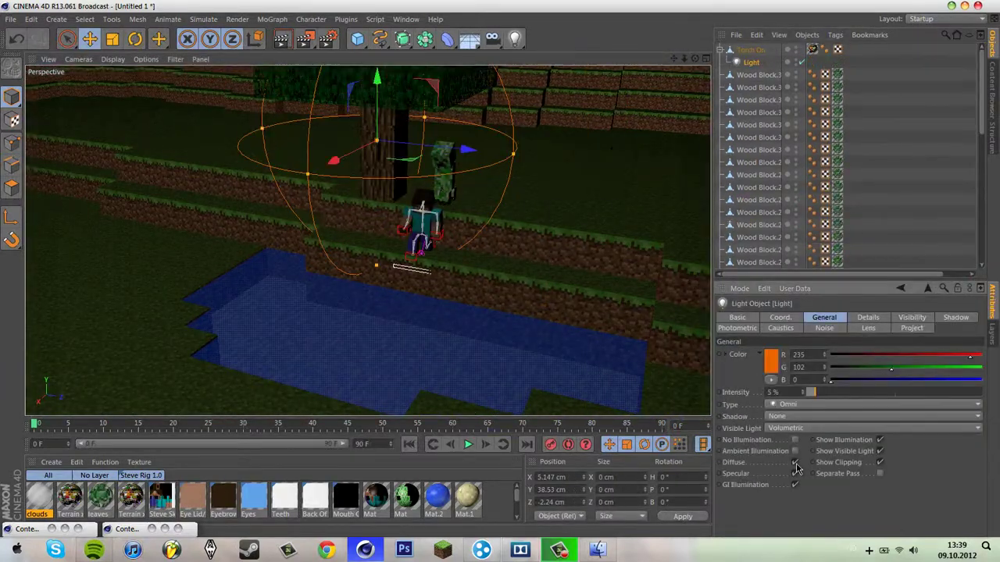
pyautogui.moveTo(810, 392); pyautogui.dragTo(844, 392)
# - Dim the torch light to 8%, reframe on Steve and the Creeper, and render previews
pyautogui.moveTo(552, 127); pyautogui.dragTo(520, 270)
pyautogui.scroll(-5, 763, 159)
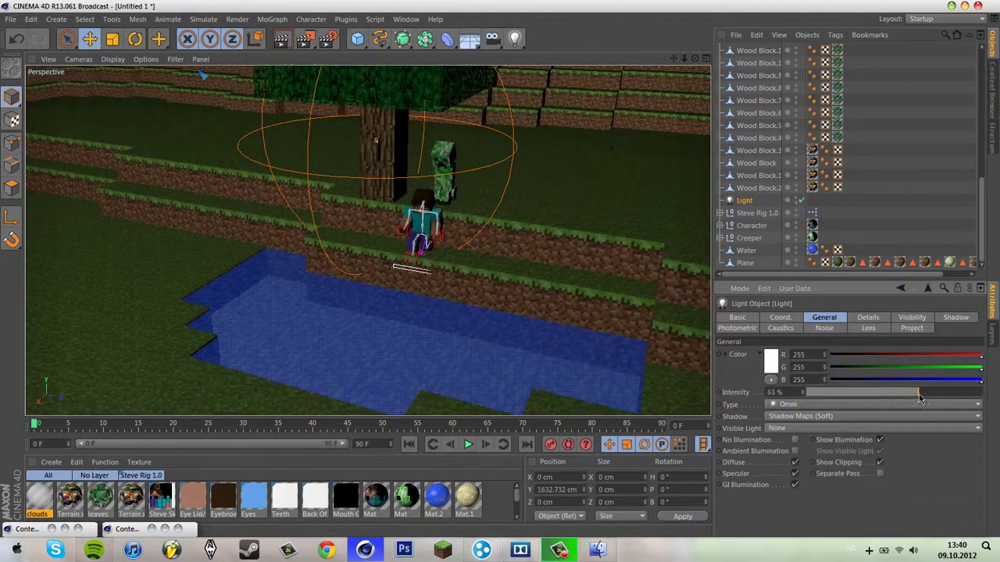
pyautogui.moveTo(684, 59)
pyautogui.mouseDown()
pyautogui.moveTo(699, 62)
pyautogui.moveTo(547, 180)
pyautogui.mouseUp()
pyautogui.hotkey('ctrl', 'r')
pyautogui.press('r')
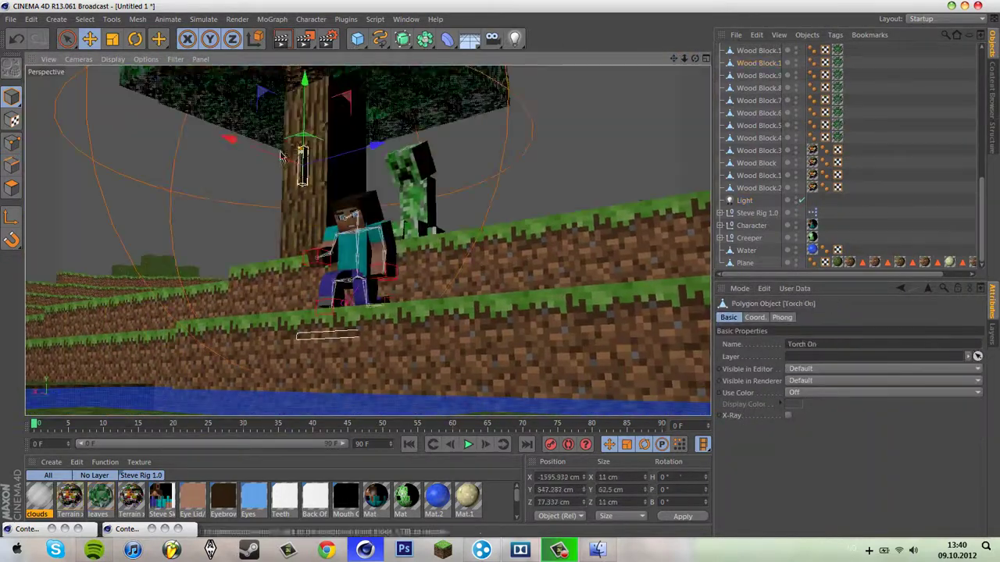
pyautogui.hotkey('ctrl', 'r')
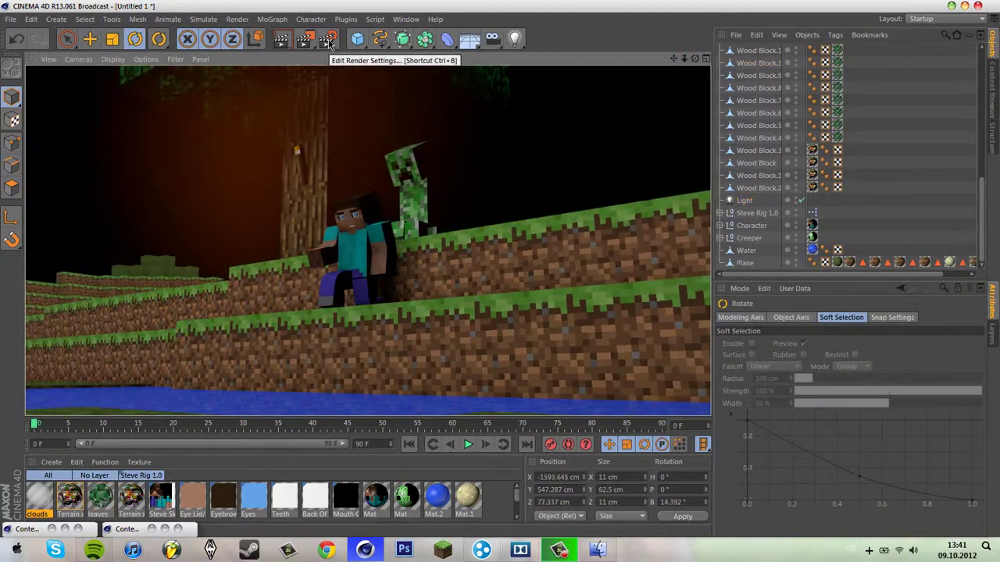
# - Save the render as JPEG speedart.jpg at 1920×1080 and render to the Picture Viewer
pyautogui.click(328, 38)
pyautogui.click(107, 61)
pyautogui.click(316, 83)
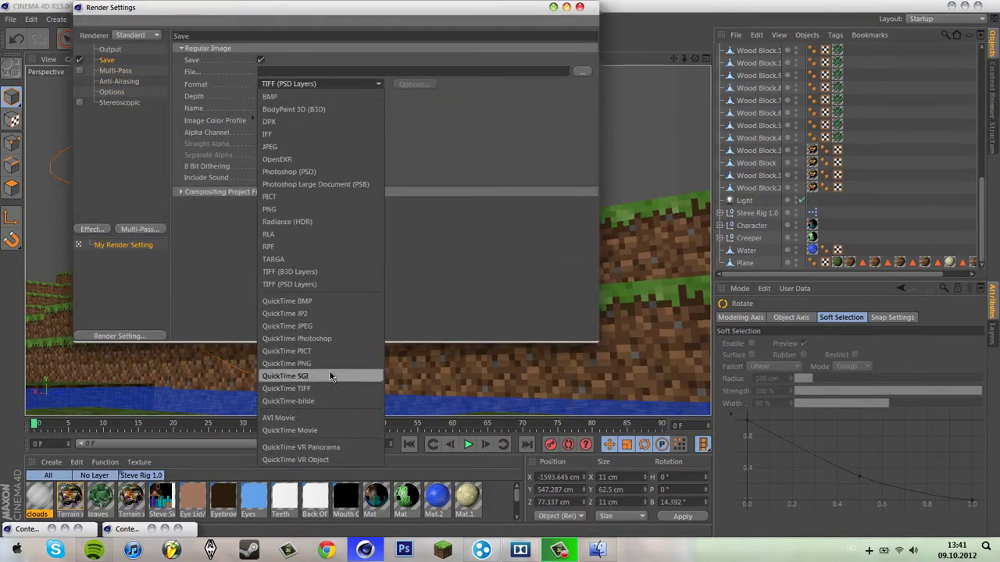
pyautogui.click(304, 147)
pyautogui.click(410, 107)
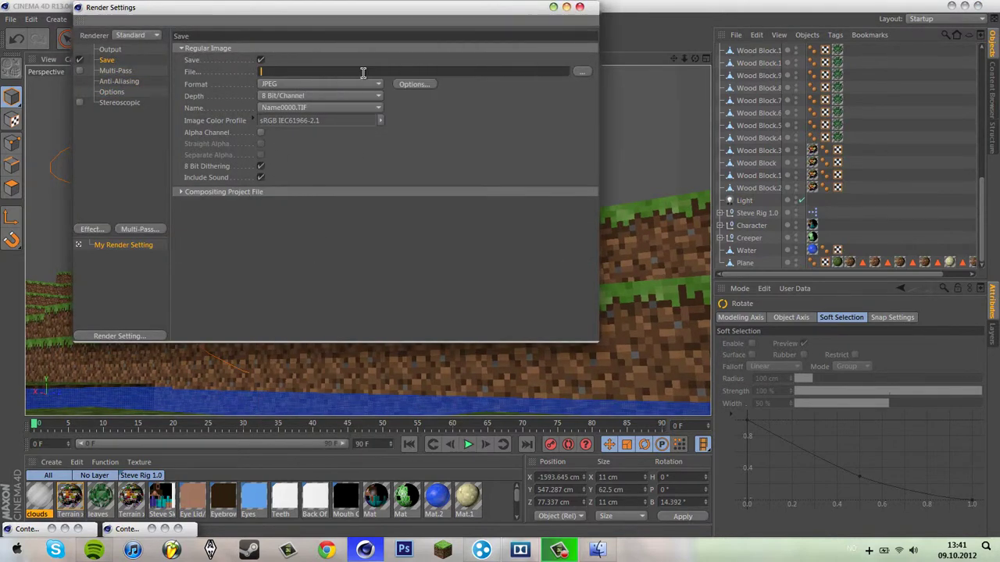
pyautogui.click(582, 71)
pyautogui.click(469, 419)
pyautogui.click(109, 48)
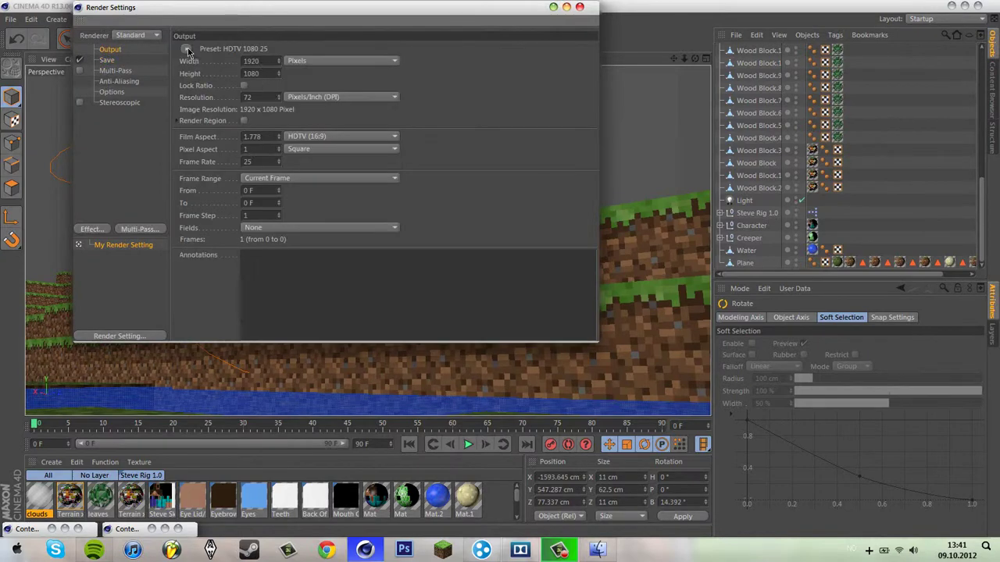
pyautogui.click(580, 7)
pyautogui.hotkey('shift', 'r')
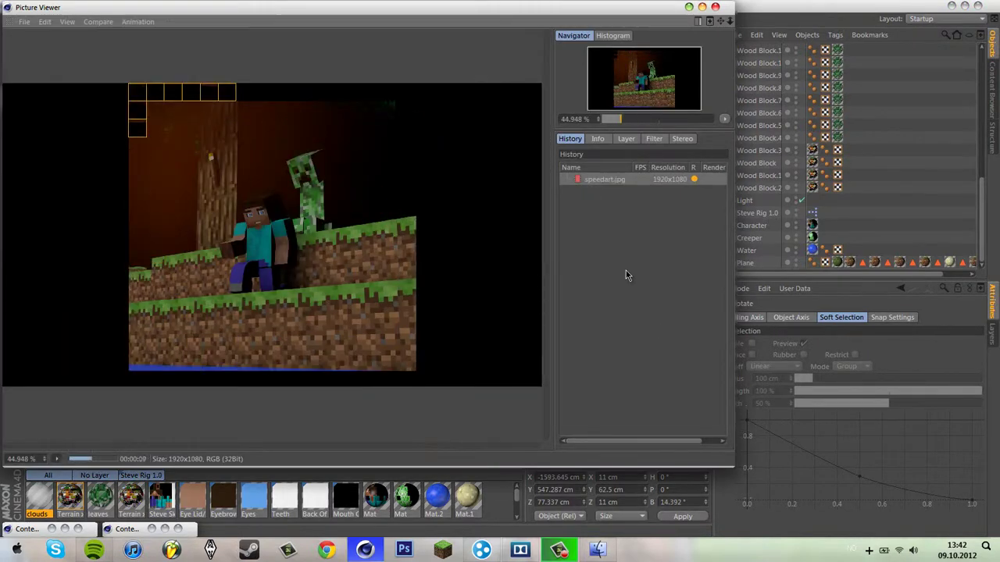